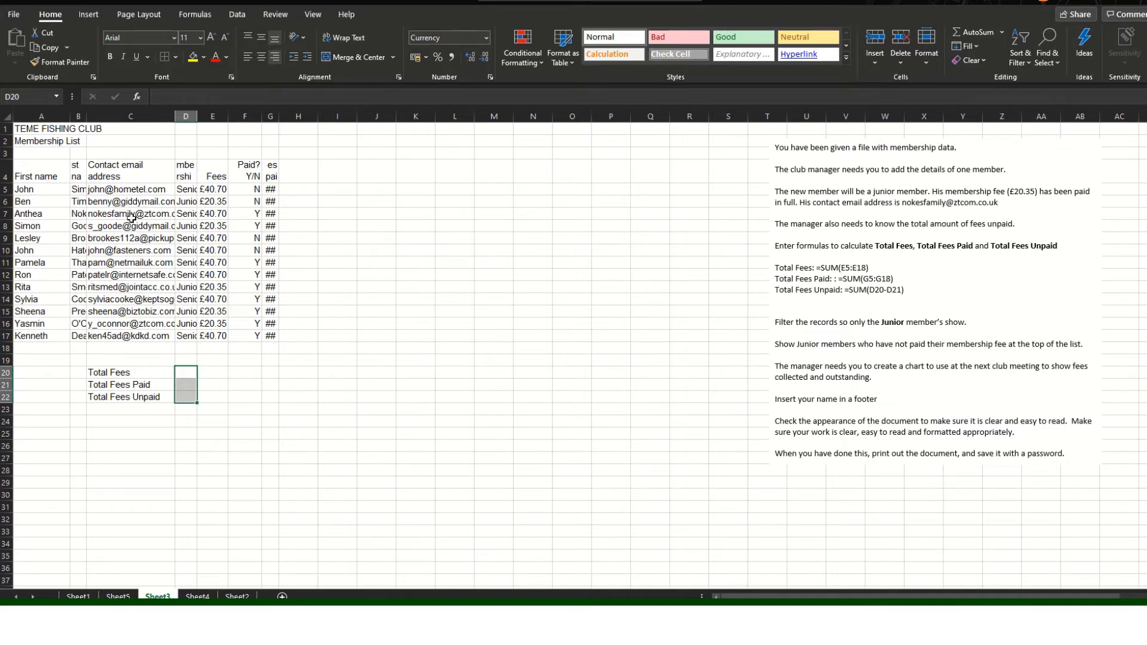
AutoFit columns A, B, C, D, F and G so names, emails, membership types and fees show fully
{"action": "double_click", "coordinate": [70, 116]}
{"action": "double_click", "coordinate": [122, 116]}
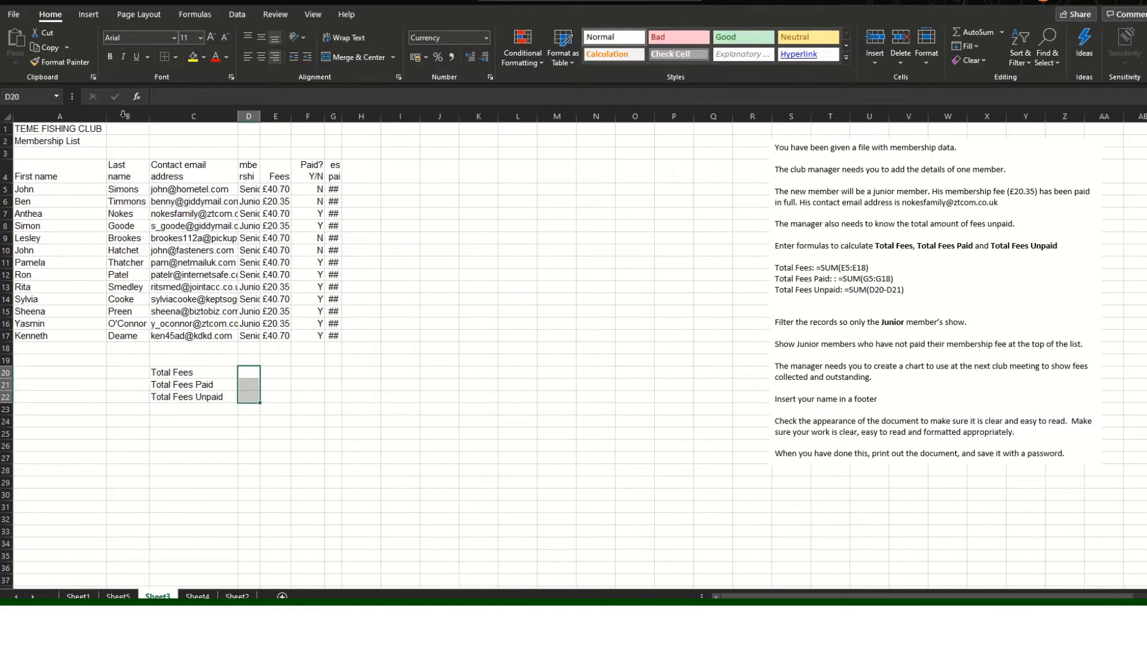
{"action": "double_click", "coordinate": [238, 114]}
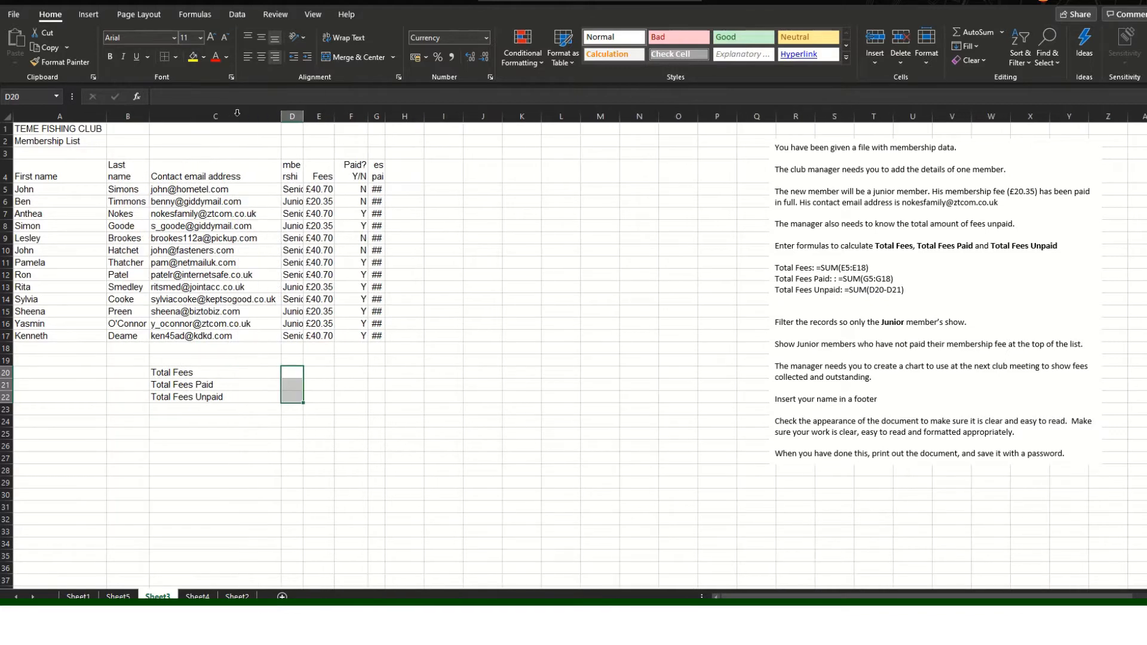
{"action": "double_click", "coordinate": [304, 116]}
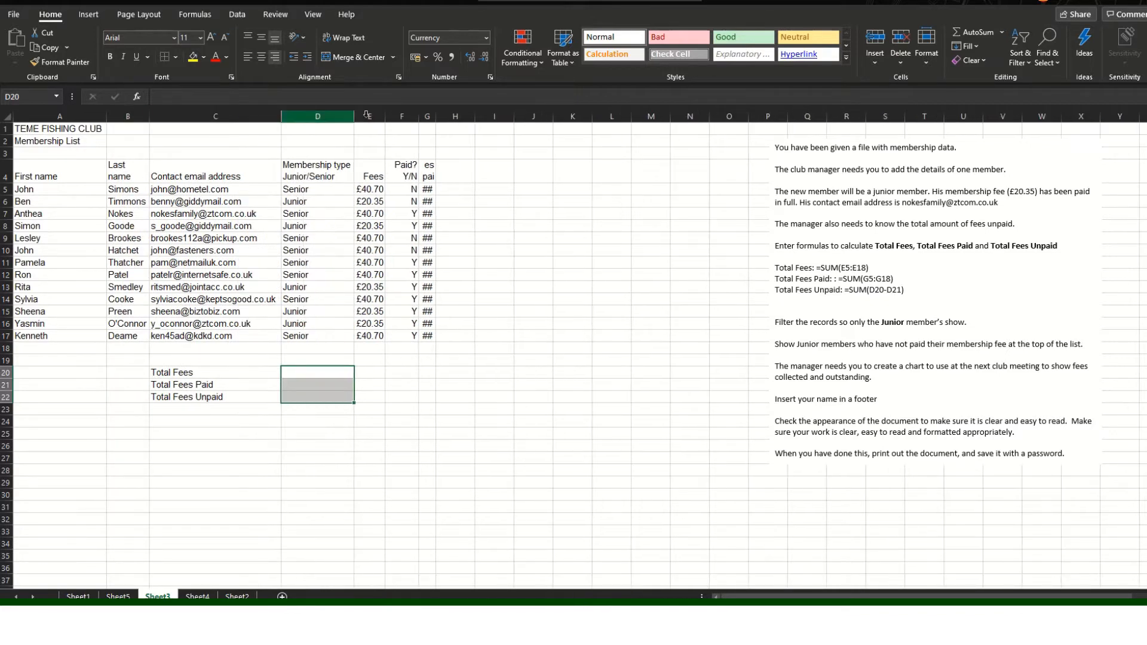
{"action": "double_click", "coordinate": [419, 116]}
{"action": "double_click", "coordinate": [428, 116]}
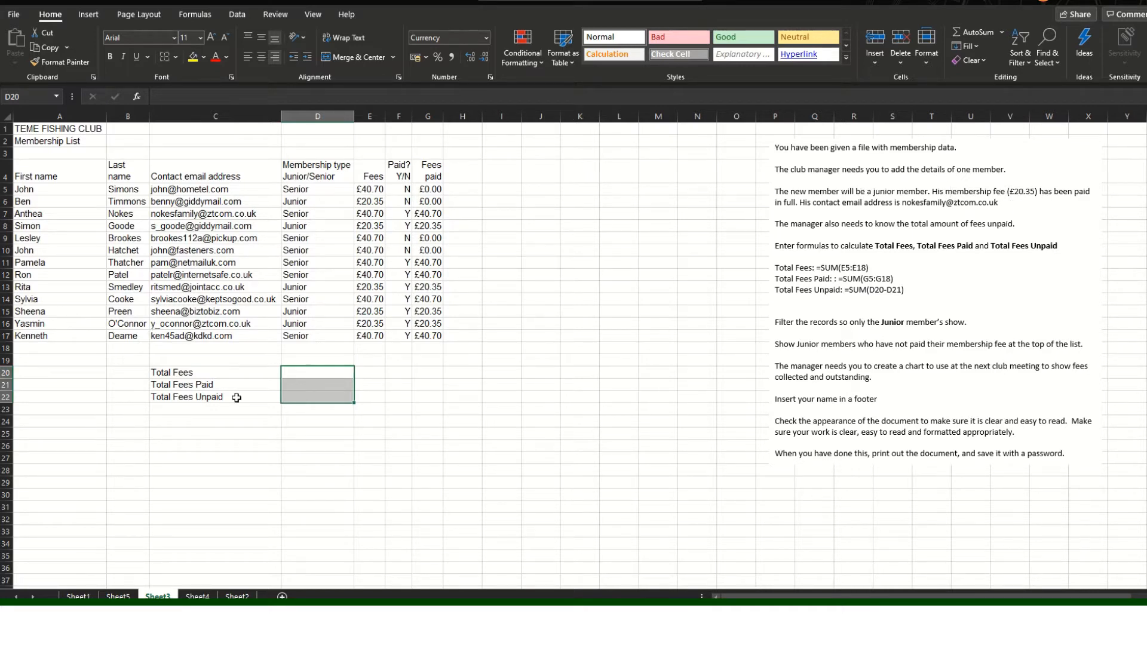
Enter 'New' and 'Member' in A18:B18 and paste the new member's email into C18
{"action": "left_click", "coordinate": [88, 348]}
{"action": "type", "text": "New"}
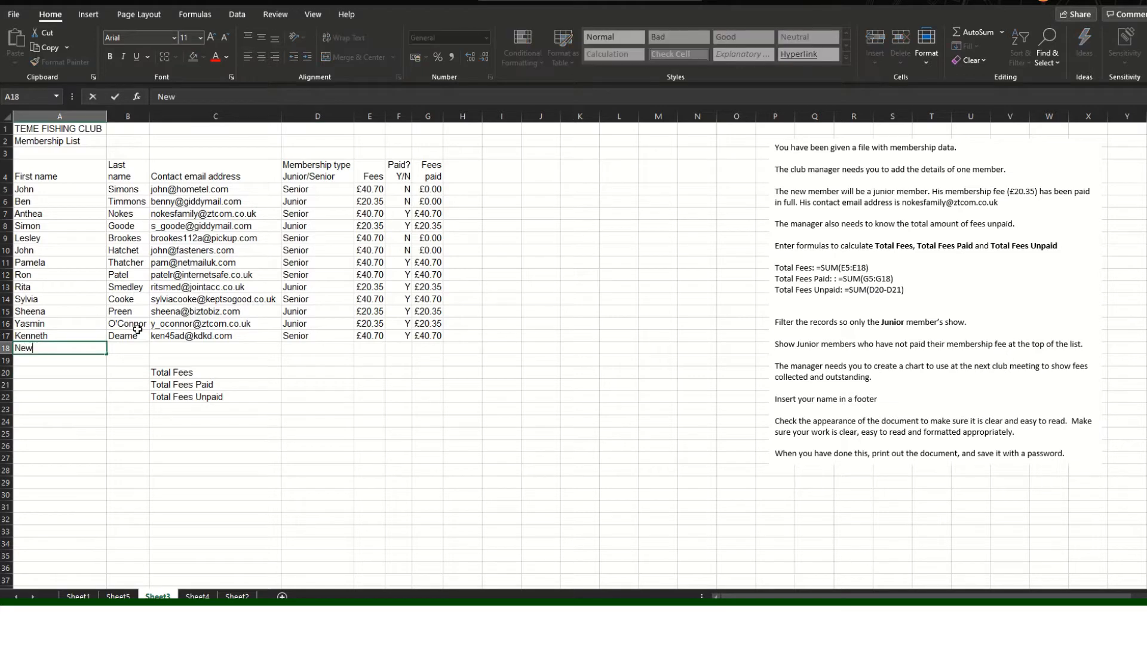
{"action": "key", "text": "Tab"}
{"action": "type", "text": "Mem"}
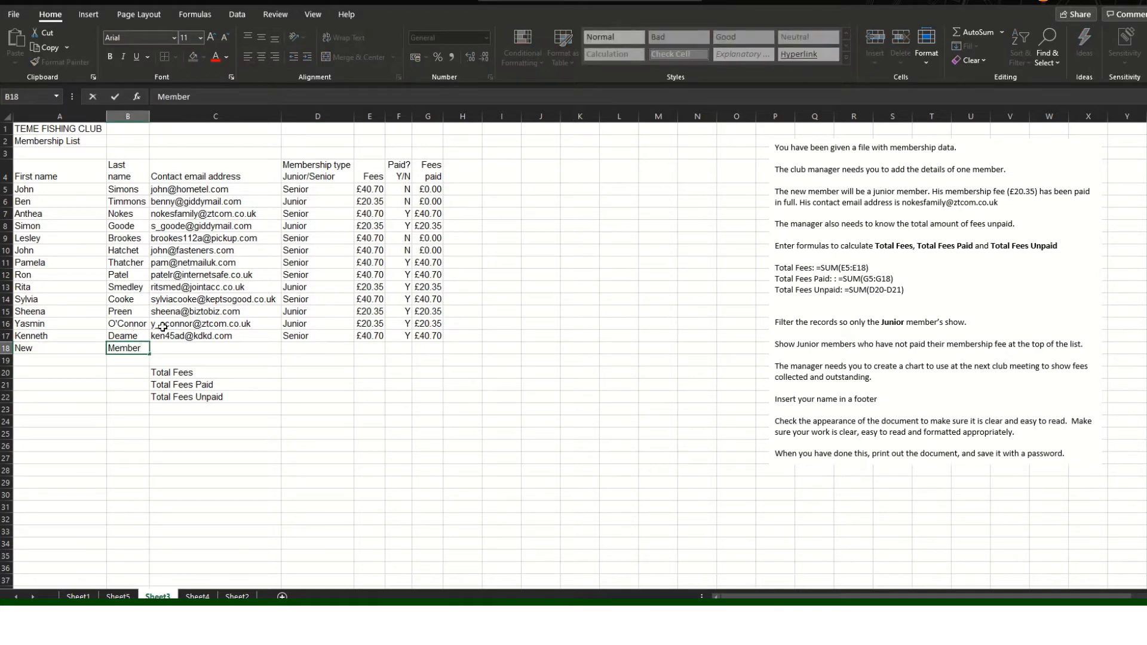
{"action": "left_click_drag", "start_coordinate": [903, 203], "coordinate": [1010, 205]}
{"action": "key", "text": "ctrl+c"}
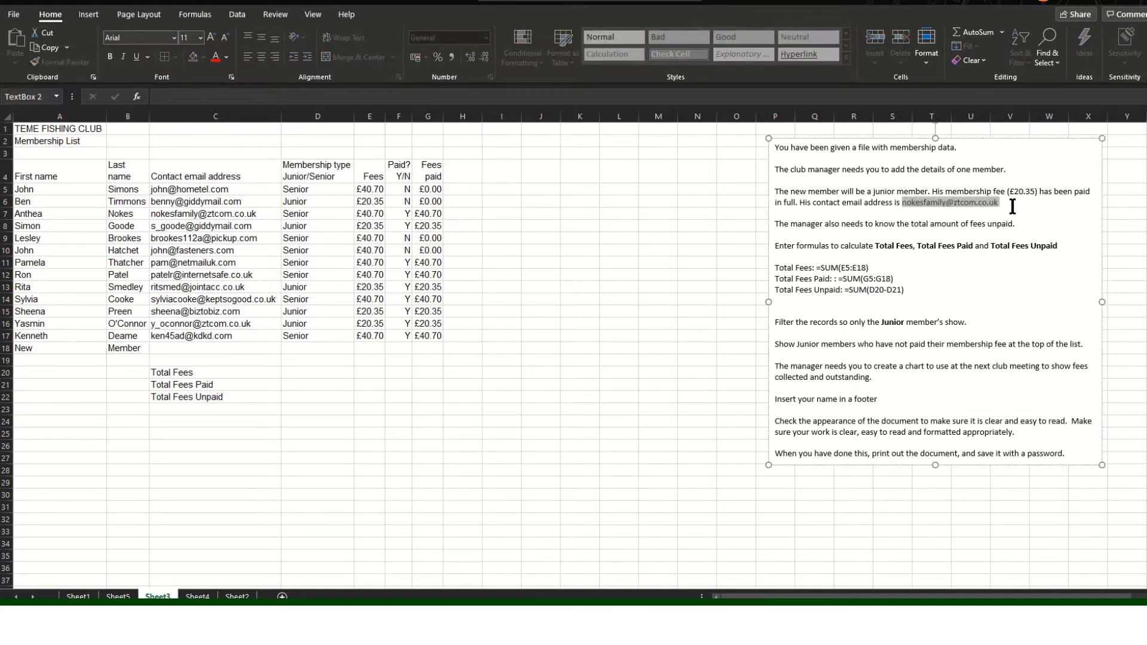
{"action": "left_click", "coordinate": [194, 349]}
{"action": "key", "text": "ctrl+v"}
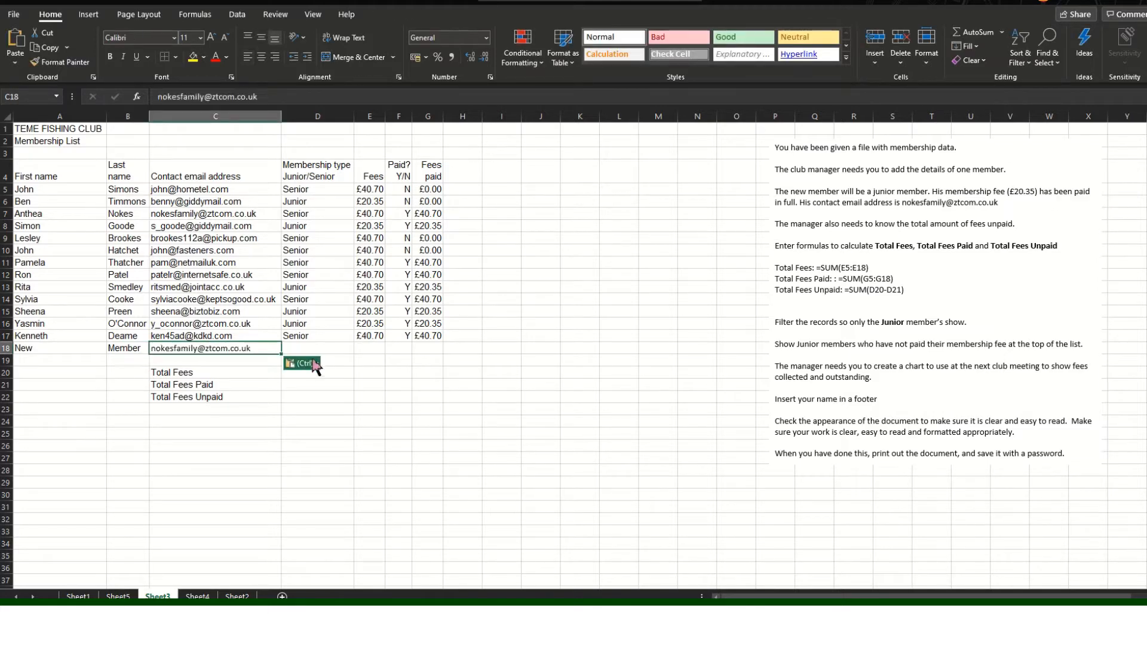
Fill D18:F18 with Junior, a £20.25 fee and Y for paid
{"action": "left_click", "coordinate": [335, 347]}
{"action": "type", "text": "Junior"}
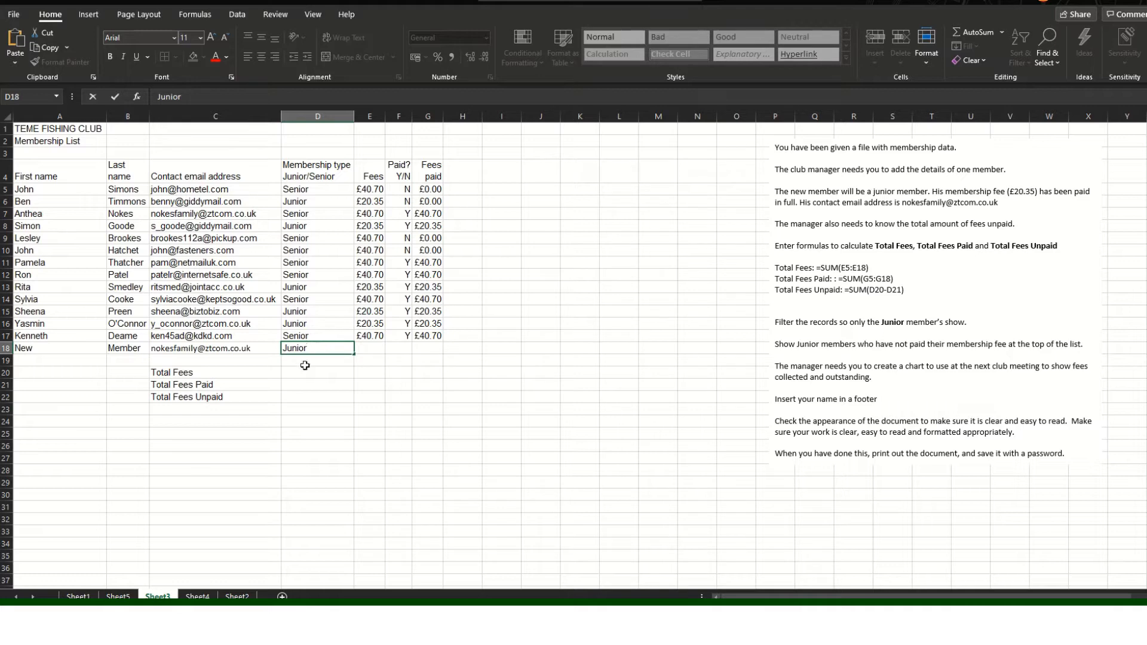
{"action": "left_click", "coordinate": [374, 356]}
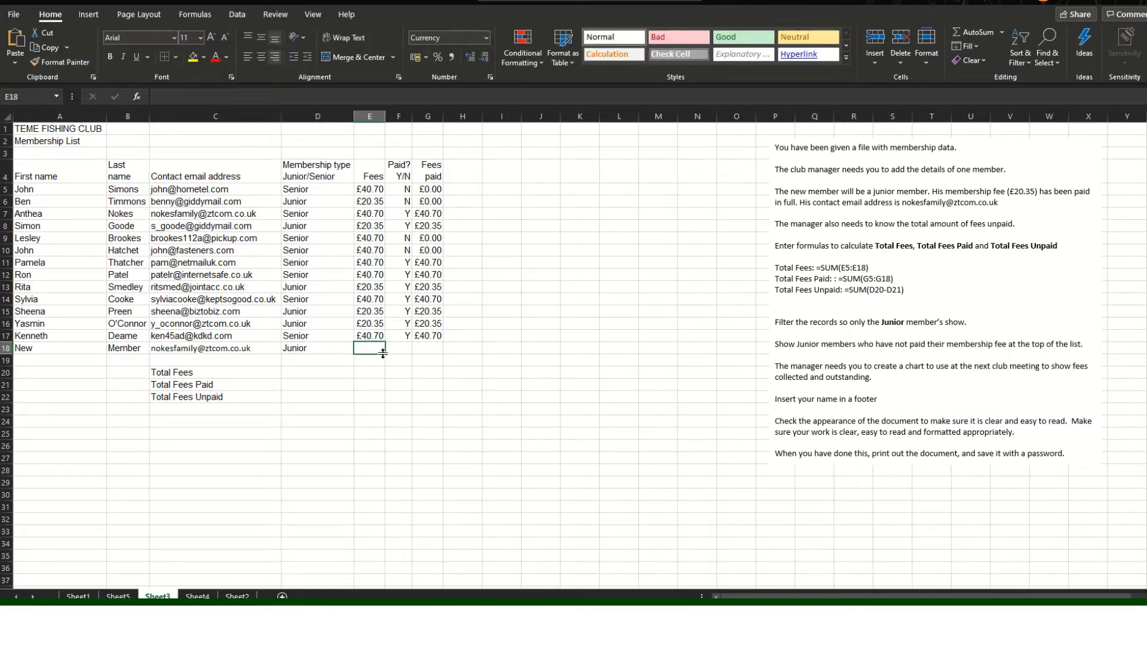
{"action": "type", "text": "£20.25"}
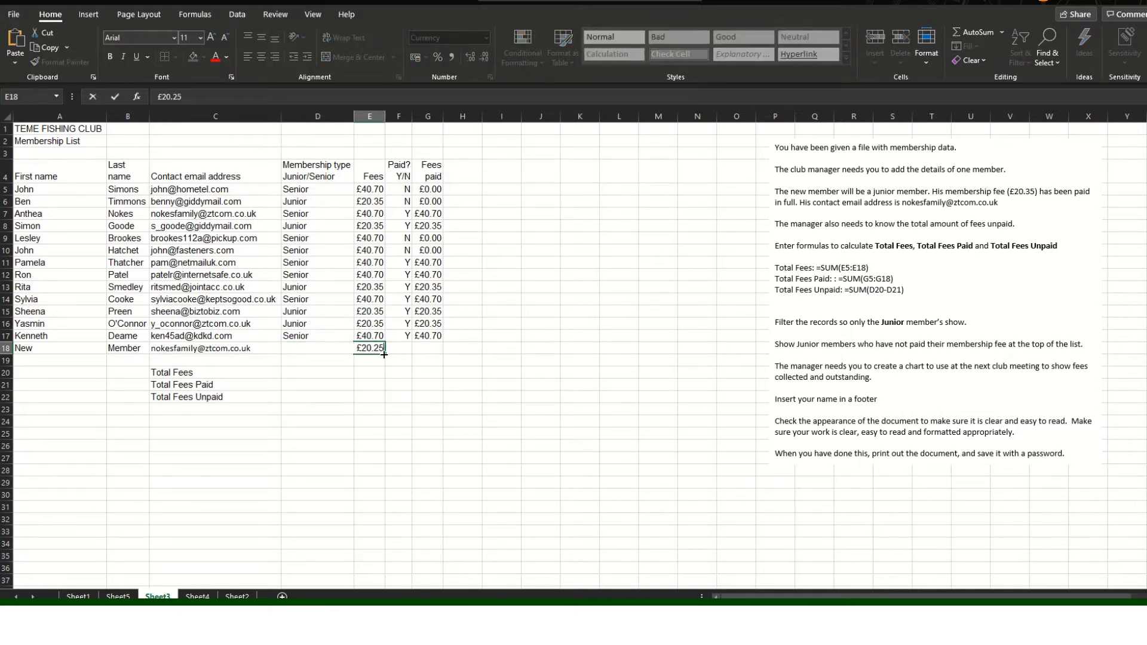
{"action": "left_click", "coordinate": [390, 351]}
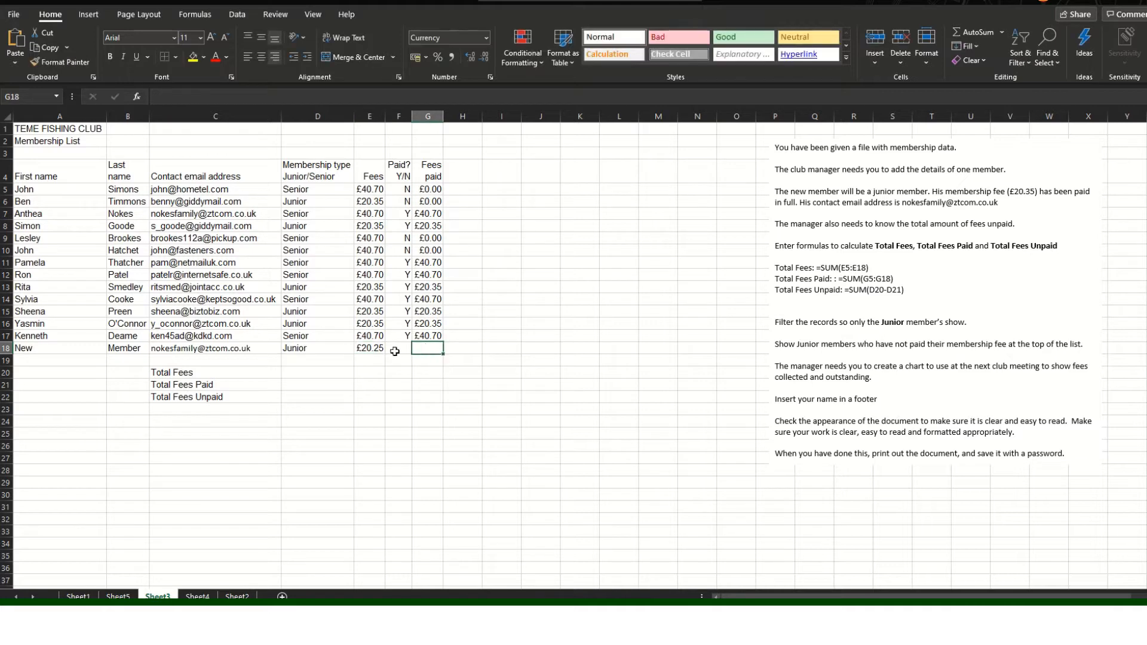
{"action": "type", "text": "Y"}
Copy the £20.25 fee from E18 into G18 as the amount paid
{"action": "left_click", "coordinate": [373, 349]}
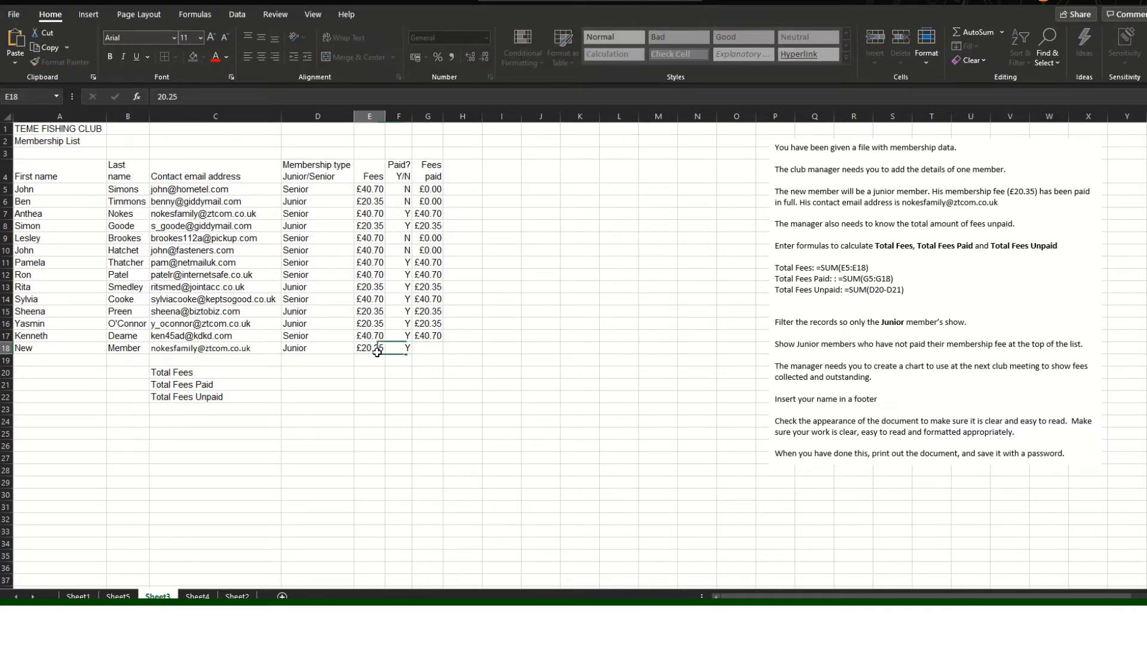
{"action": "key", "text": "ctrl+c"}
{"action": "left_click", "coordinate": [425, 352]}
{"action": "key", "text": "ctrl+v"}
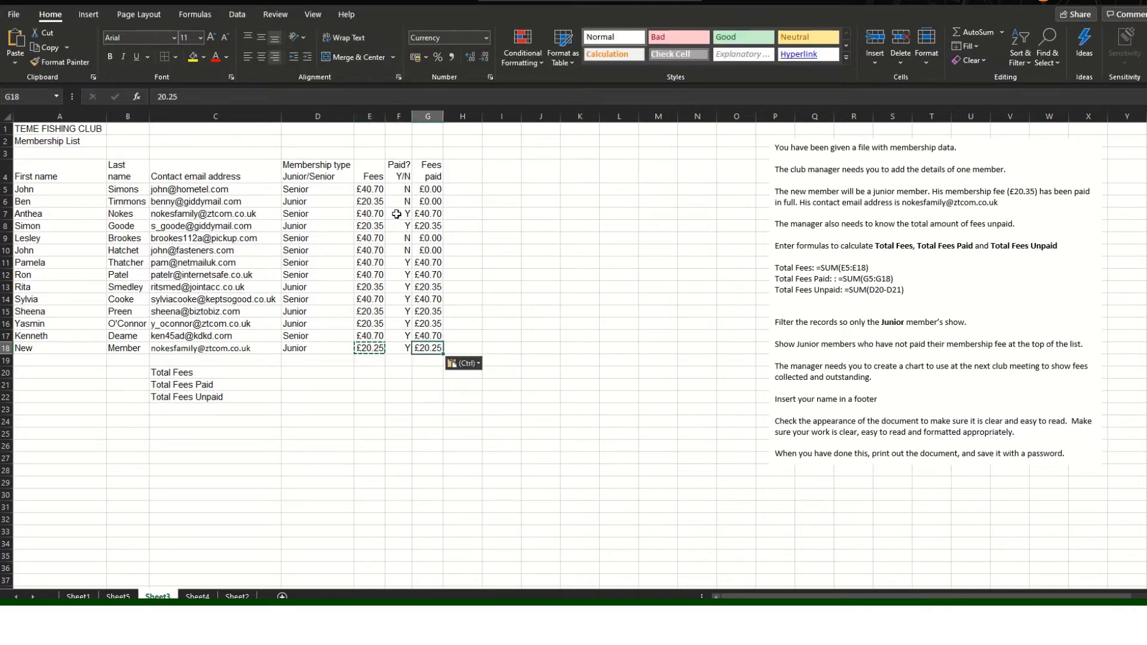
{"action": "left_click_drag", "start_coordinate": [369, 188], "coordinate": [370, 349]}
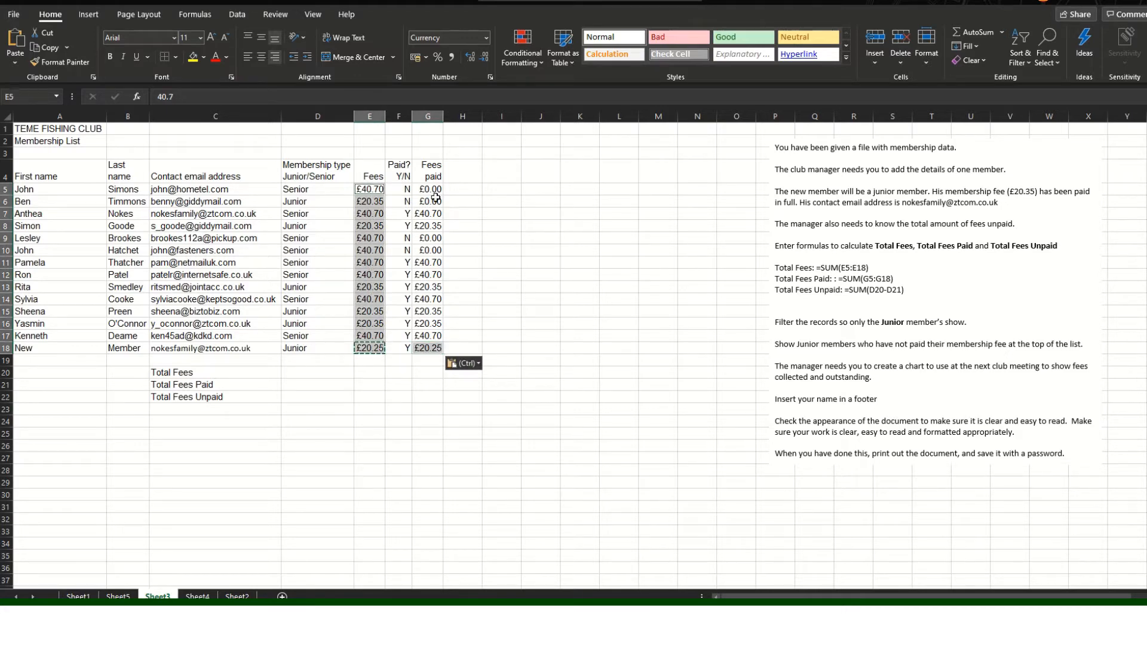
{"action": "left_click_drag", "start_coordinate": [428, 189], "coordinate": [428, 348]}
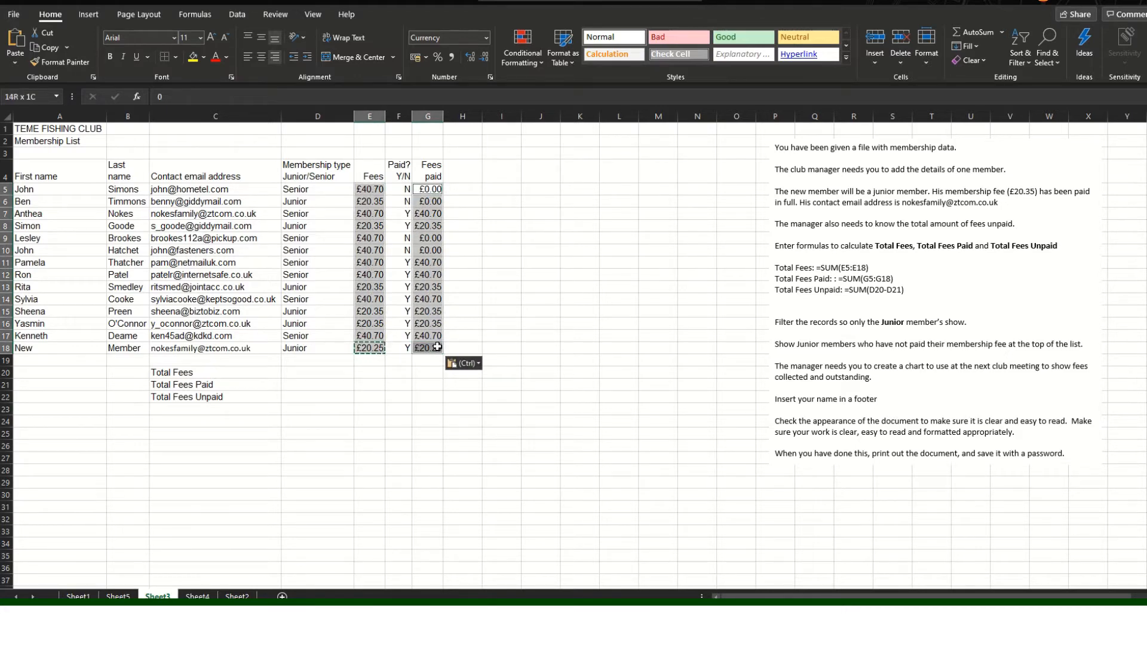
{"action": "left_click", "coordinate": [486, 38]}
{"action": "left_click", "coordinate": [461, 63]}
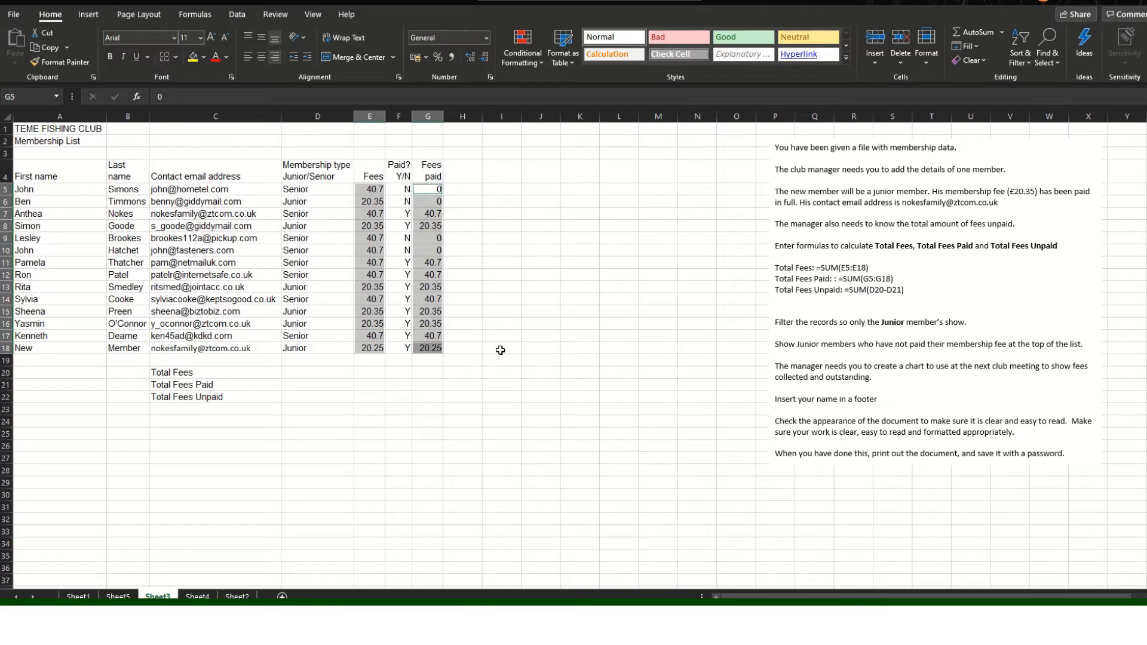
{"action": "left_click_drag", "start_coordinate": [377, 189], "coordinate": [370, 349]}
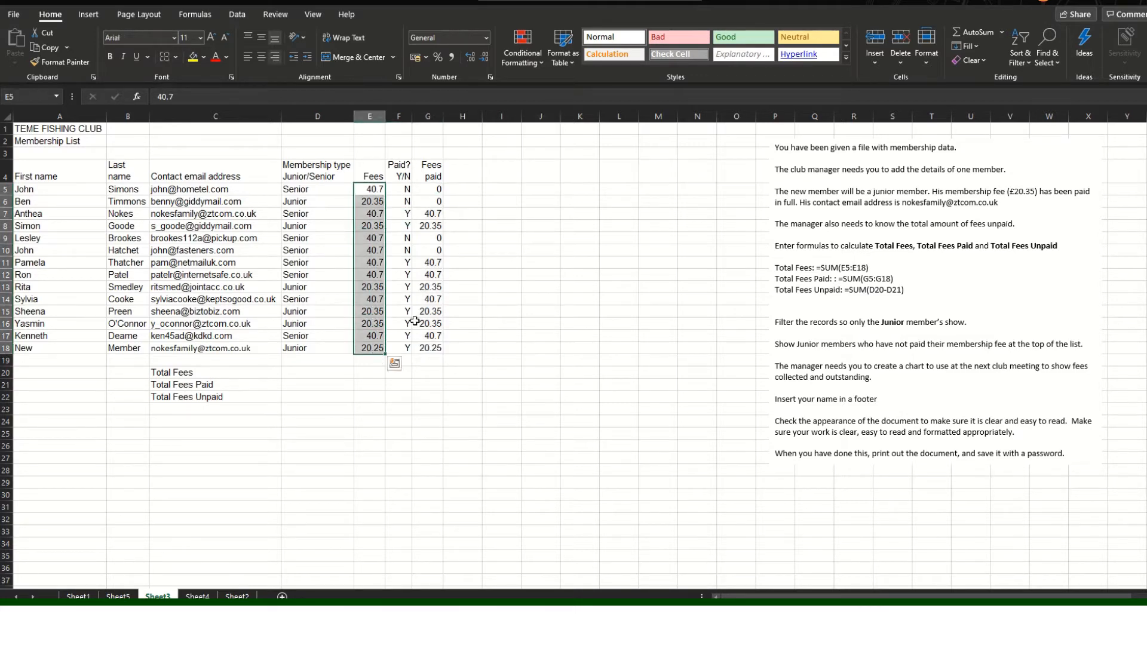
{"action": "left_click_drag", "start_coordinate": [433, 190], "coordinate": [434, 348]}
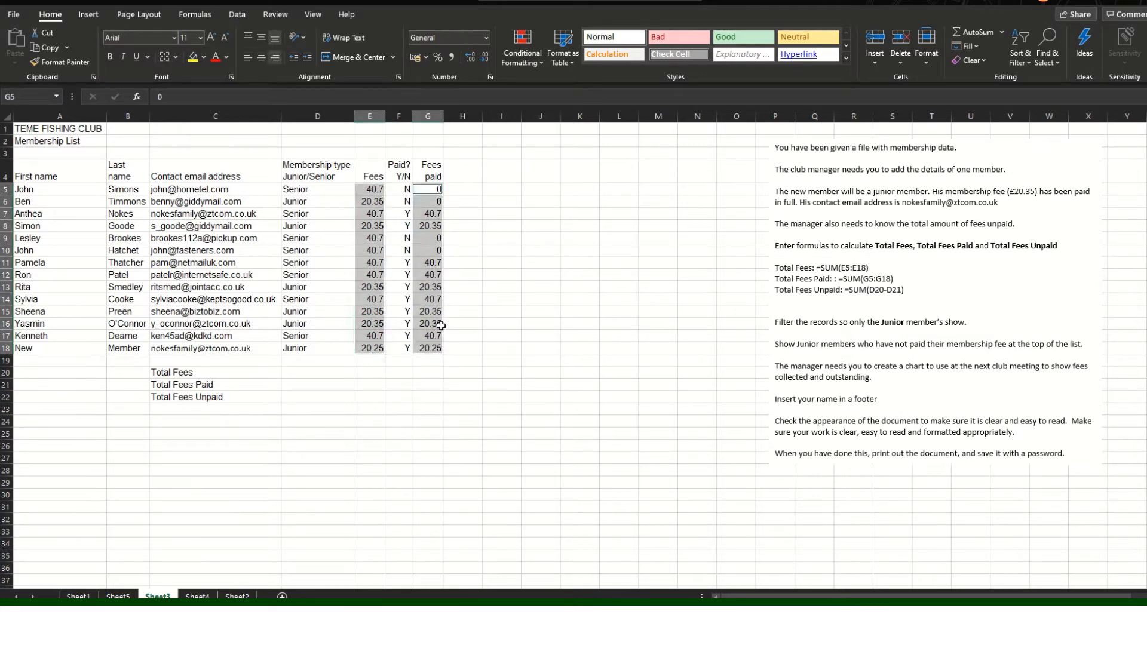
{"action": "left_click", "coordinate": [487, 38]}
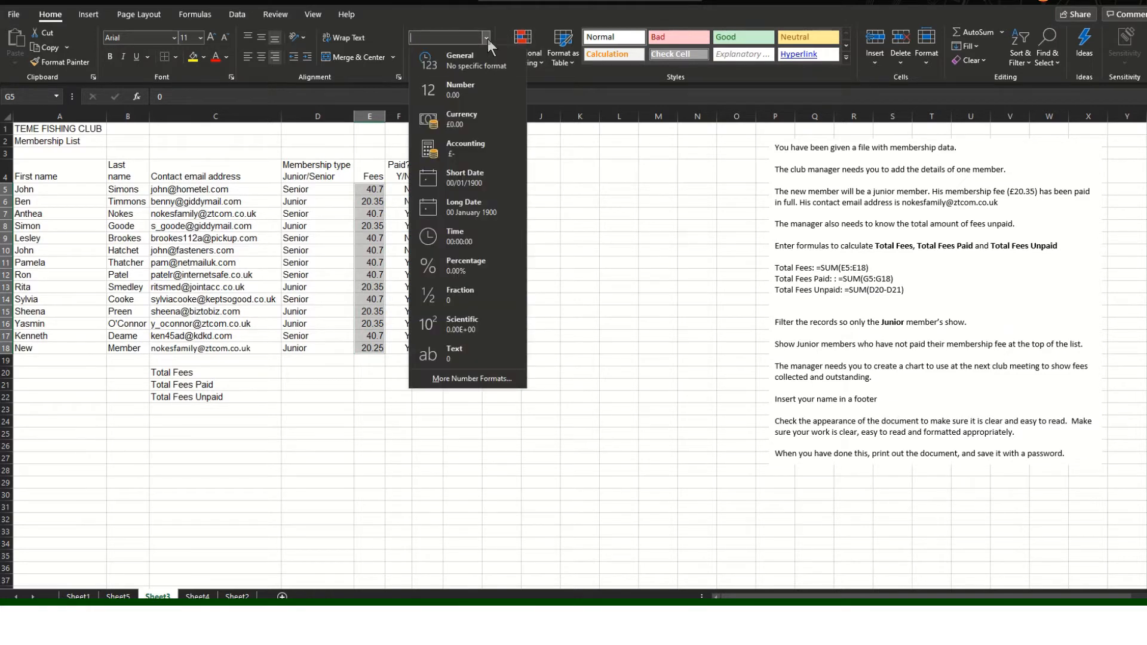
{"action": "left_click", "coordinate": [469, 122]}
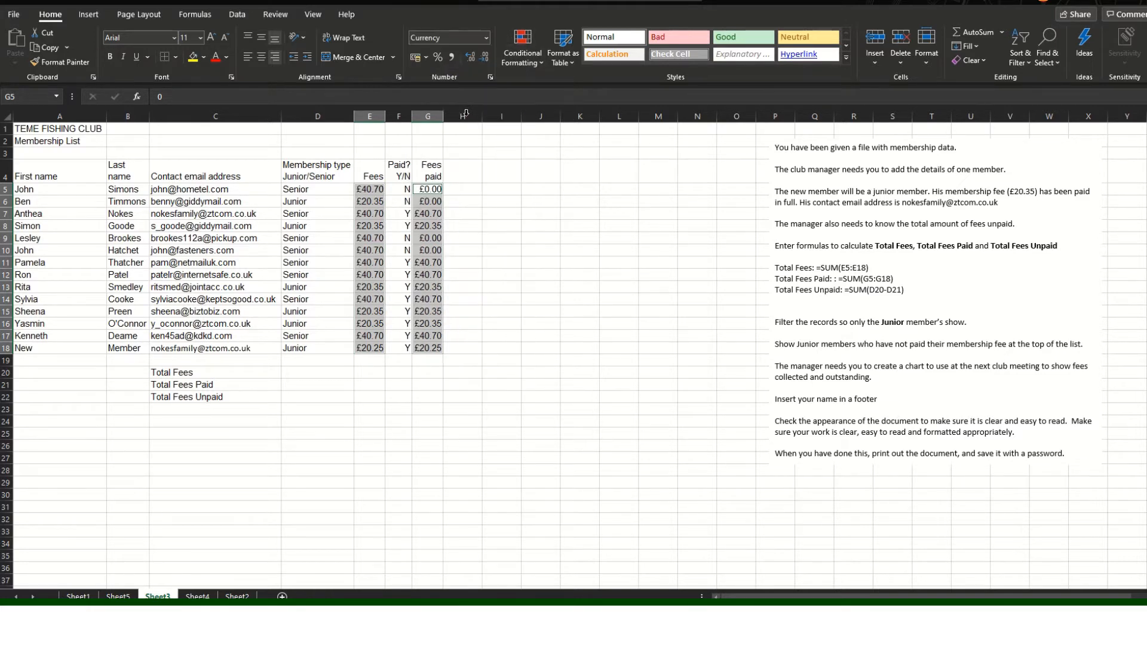
{"action": "left_click", "coordinate": [563, 263]}
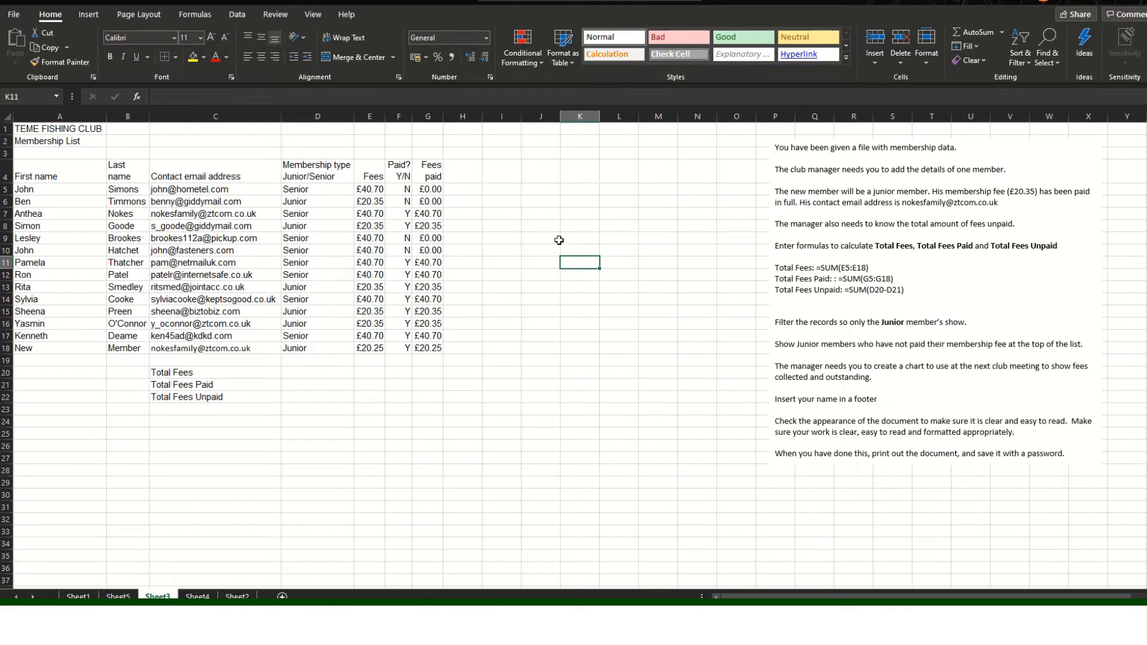
{"action": "left_click", "coordinate": [333, 375]}
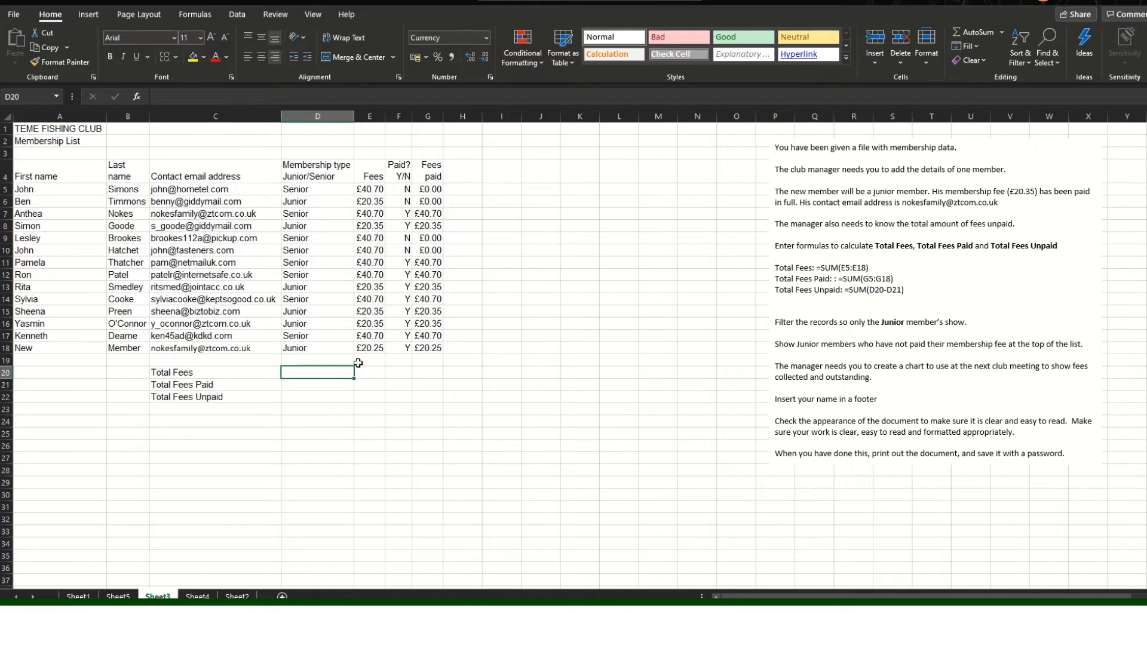
Compute Total Fees with =SUM(E5:E18)
{"action": "type", "text": "=SUM"}
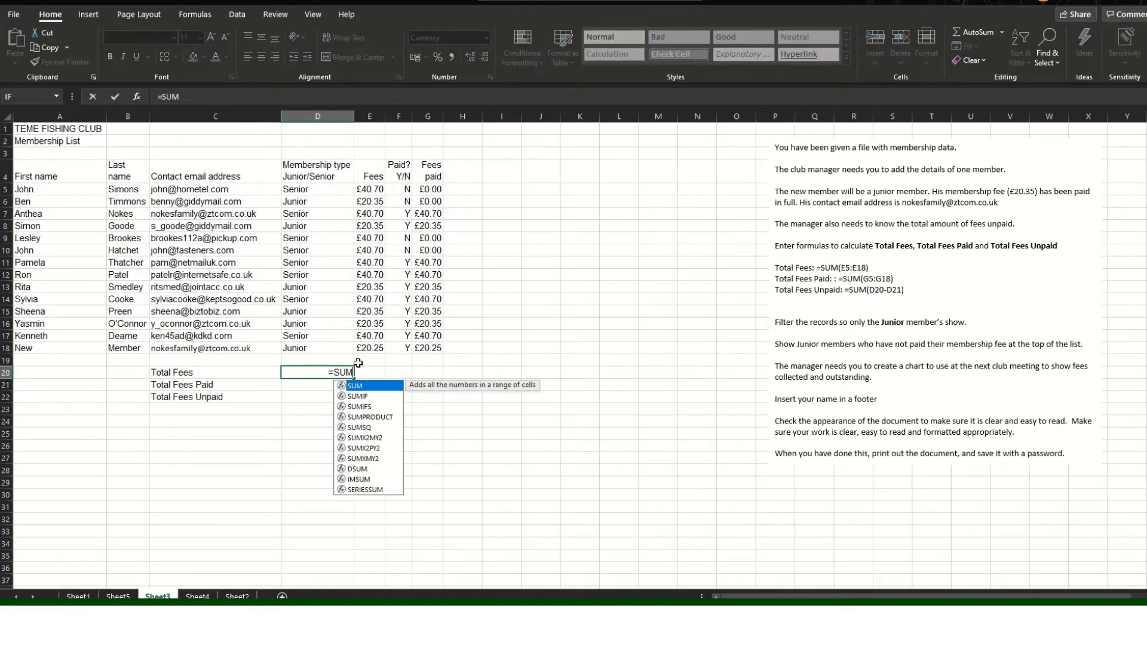
{"action": "type", "text": "("}
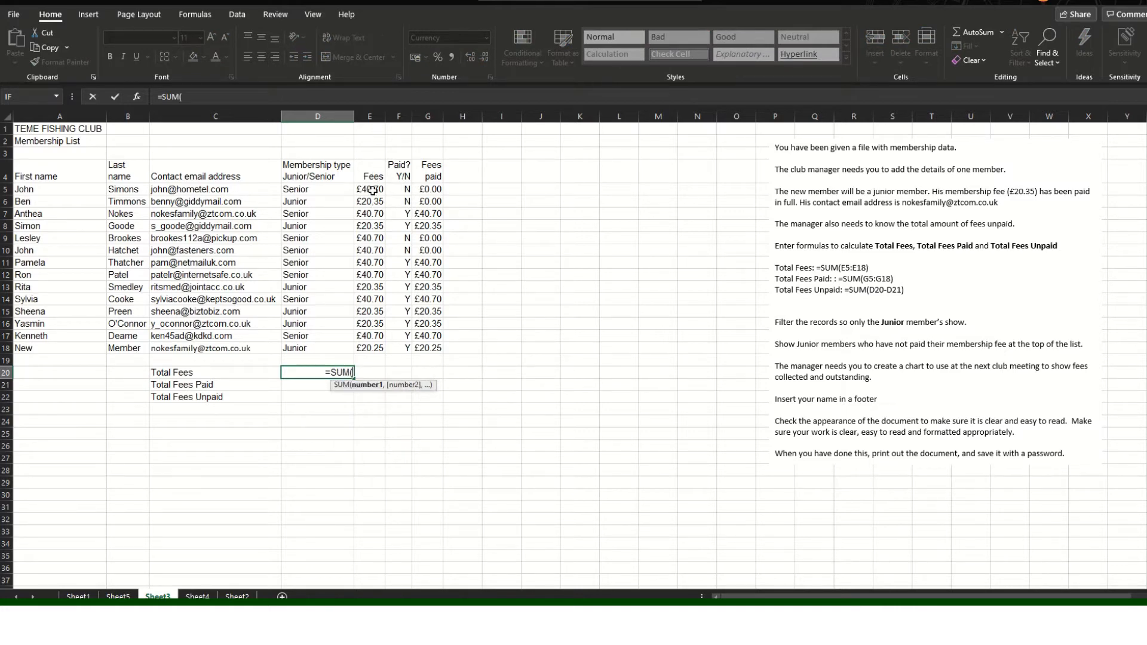
{"action": "left_click_drag", "start_coordinate": [372, 191], "coordinate": [373, 348]}
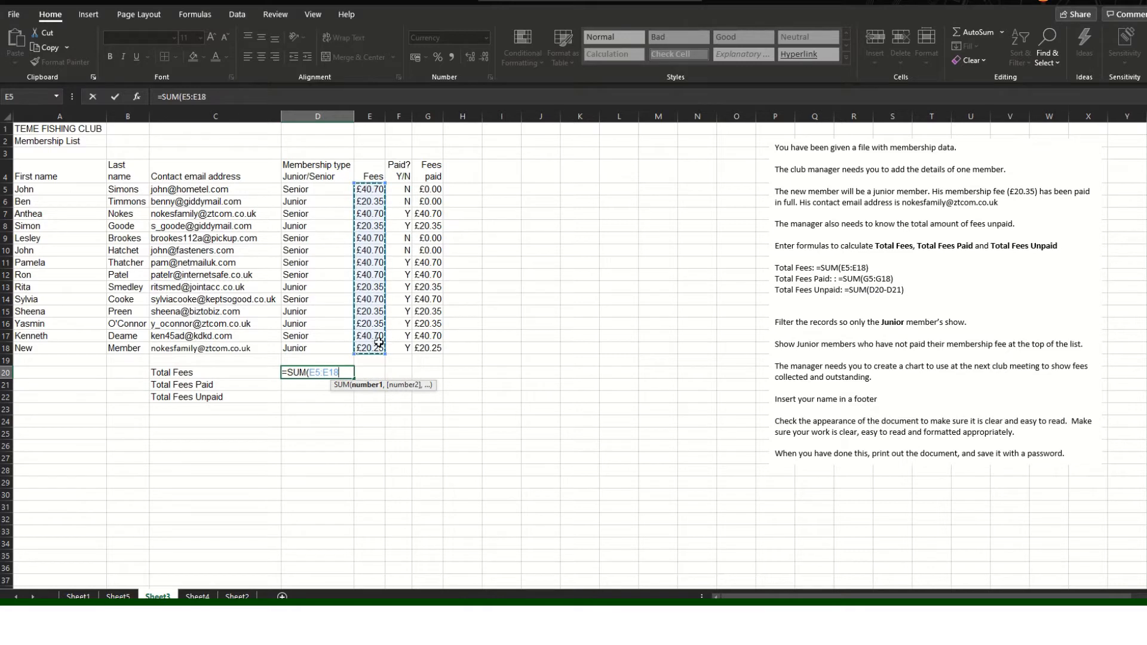
{"action": "type", "text": ")"}
{"action": "key", "text": "Return"}
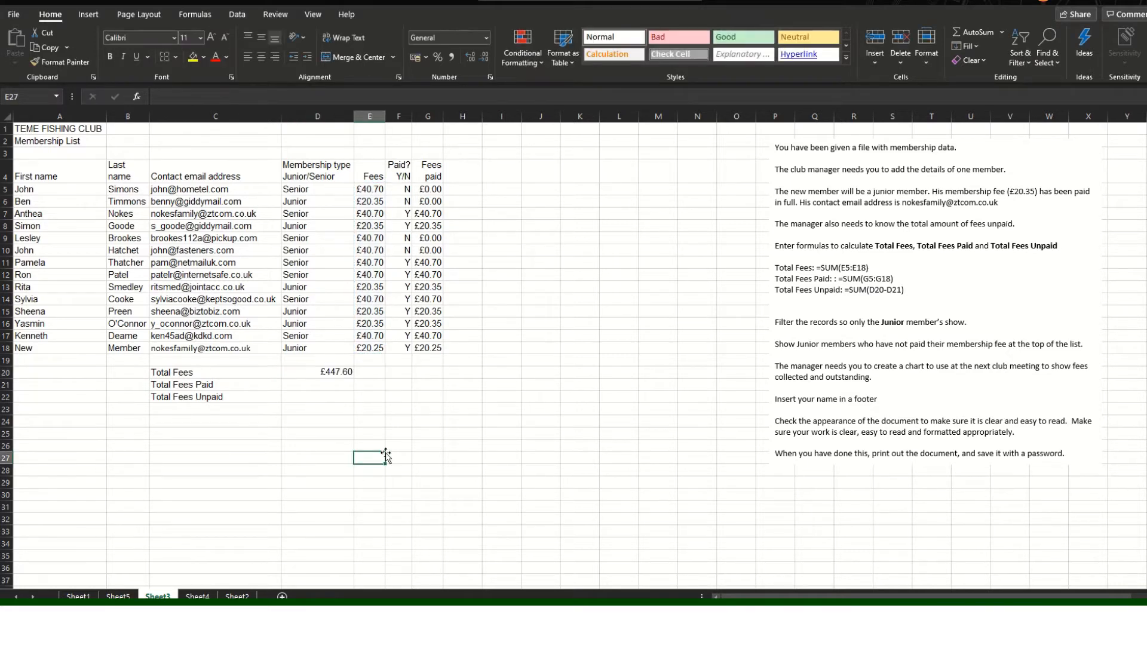
{"action": "left_click", "coordinate": [343, 374]}
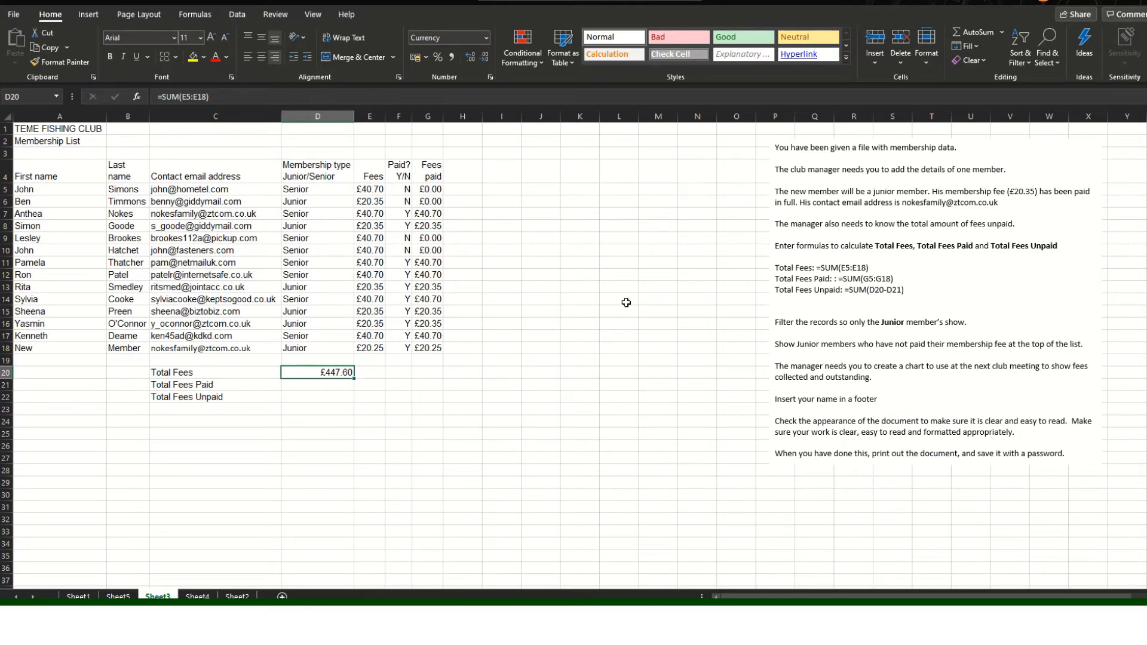
Compute Total Fees Paid in D21 with =SUM(G5:G18)
{"action": "left_click", "coordinate": [311, 385]}
{"action": "type", "text": "=SUM("}
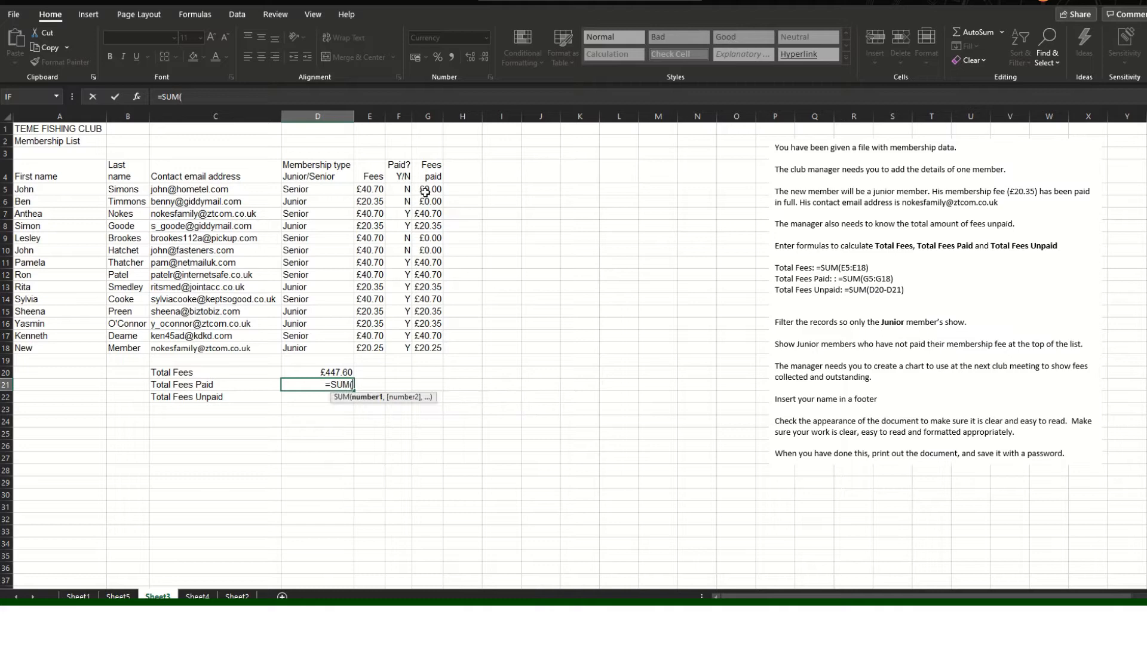
{"action": "left_click_drag", "start_coordinate": [425, 191], "coordinate": [450, 346]}
{"action": "type", "text": ")"}
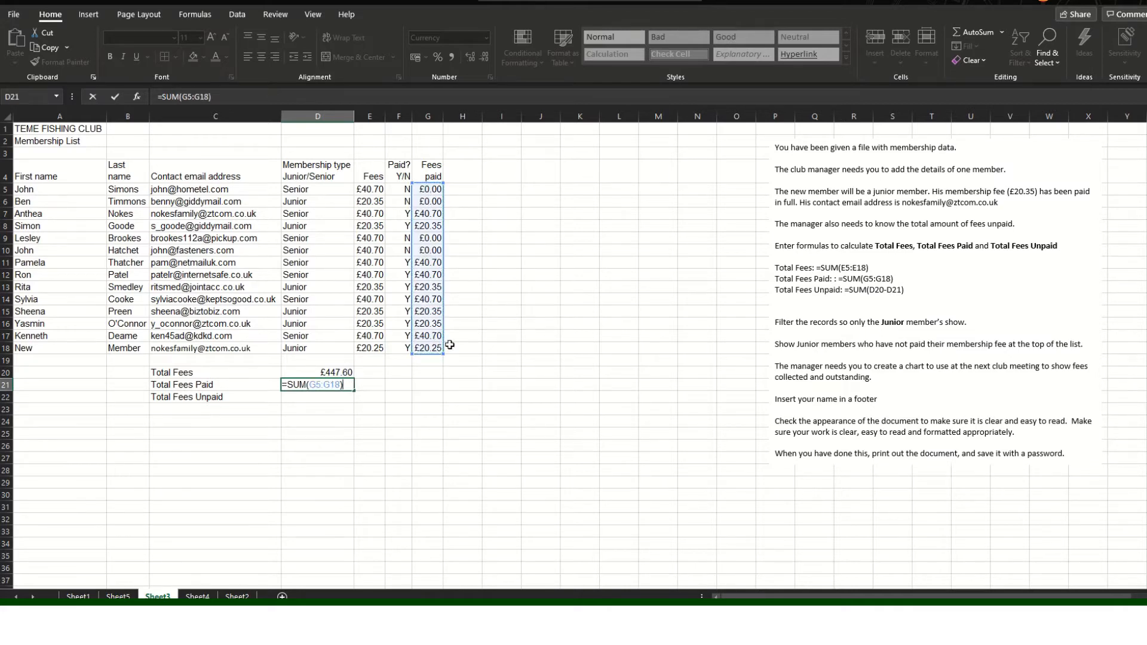
{"action": "left_click", "coordinate": [515, 323]}
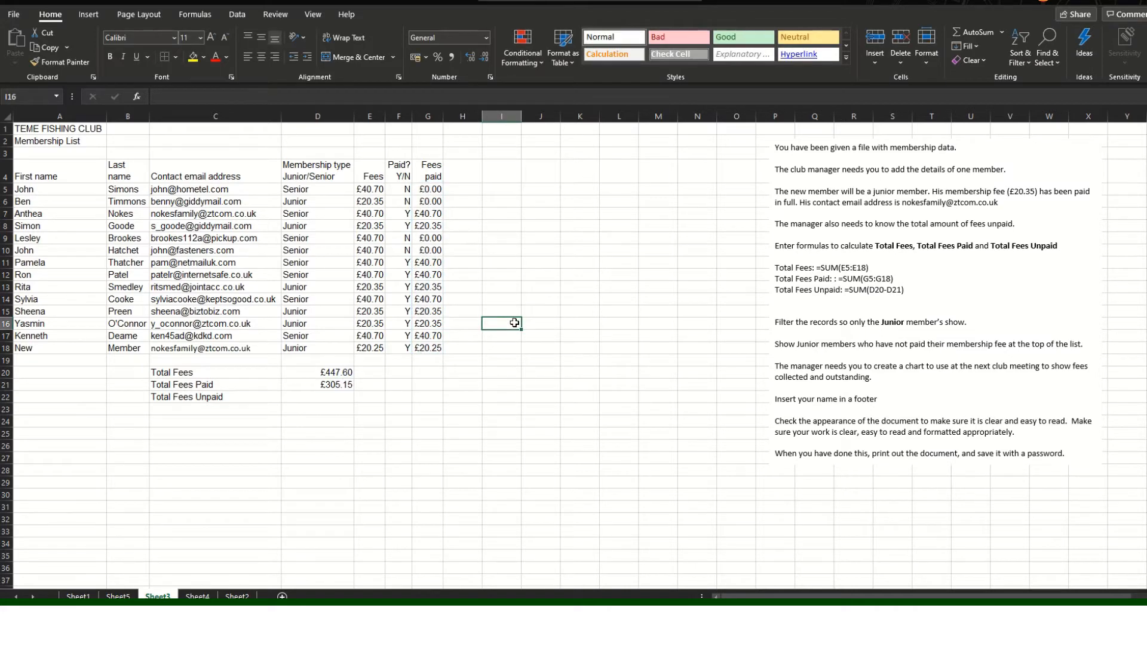
Enter =SUM(D20-D21) in D22 so Total Fees Unpaid shows £142.45
{"action": "left_click", "coordinate": [309, 404]}
{"action": "type", "text": "=SUM("}
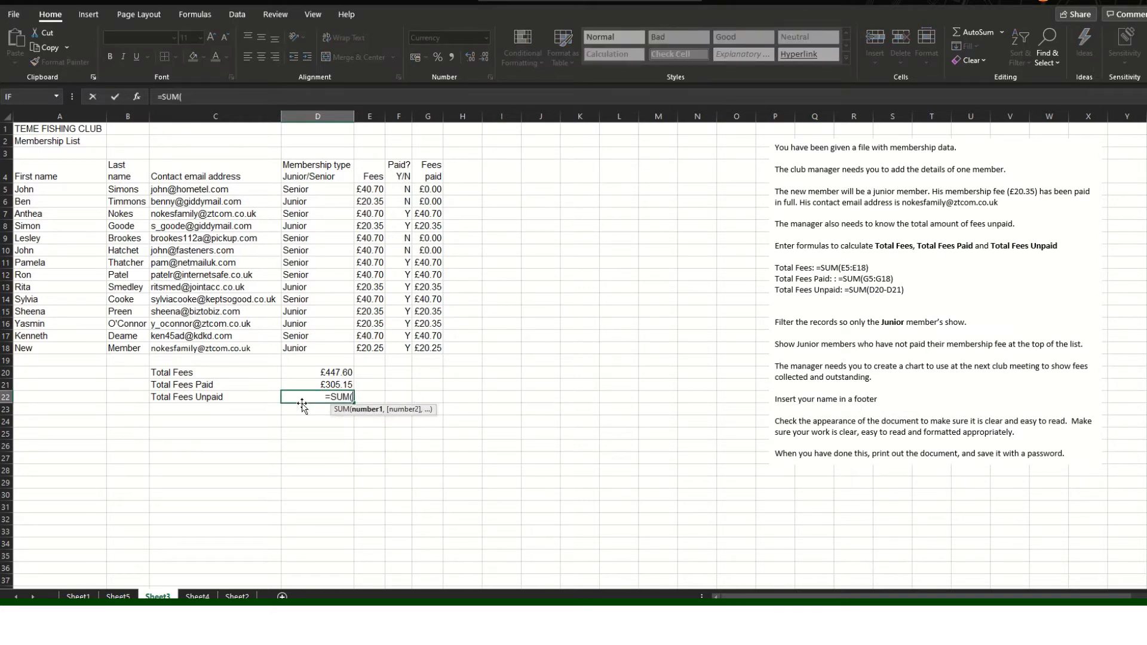
{"action": "left_click", "coordinate": [329, 374]}
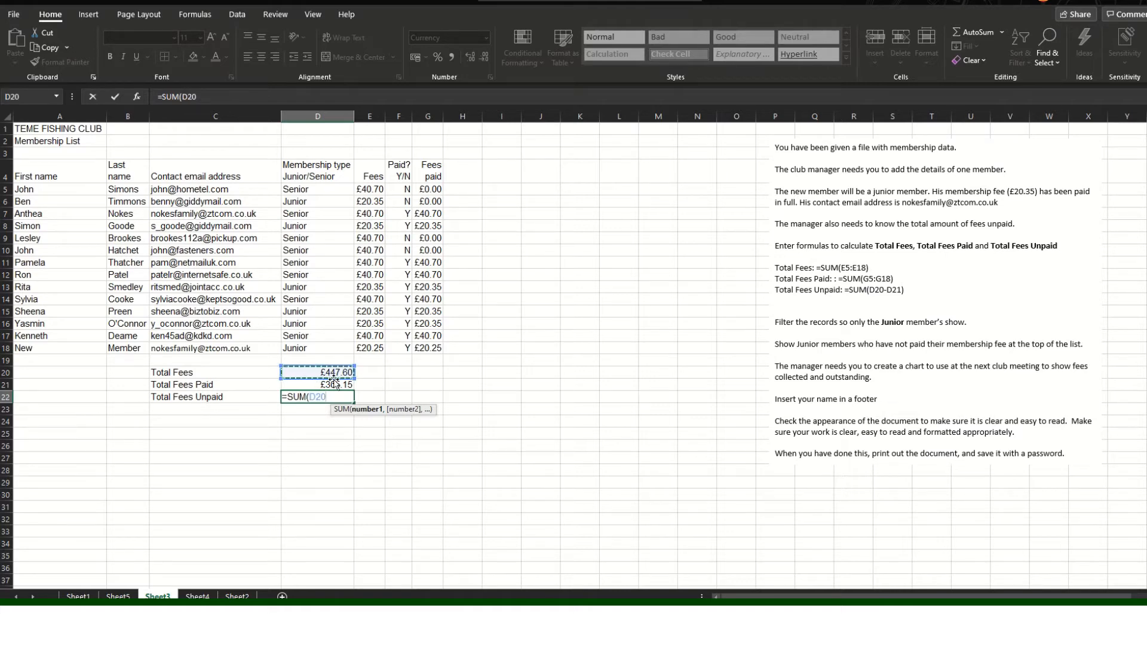
{"action": "type", "text": "-"}
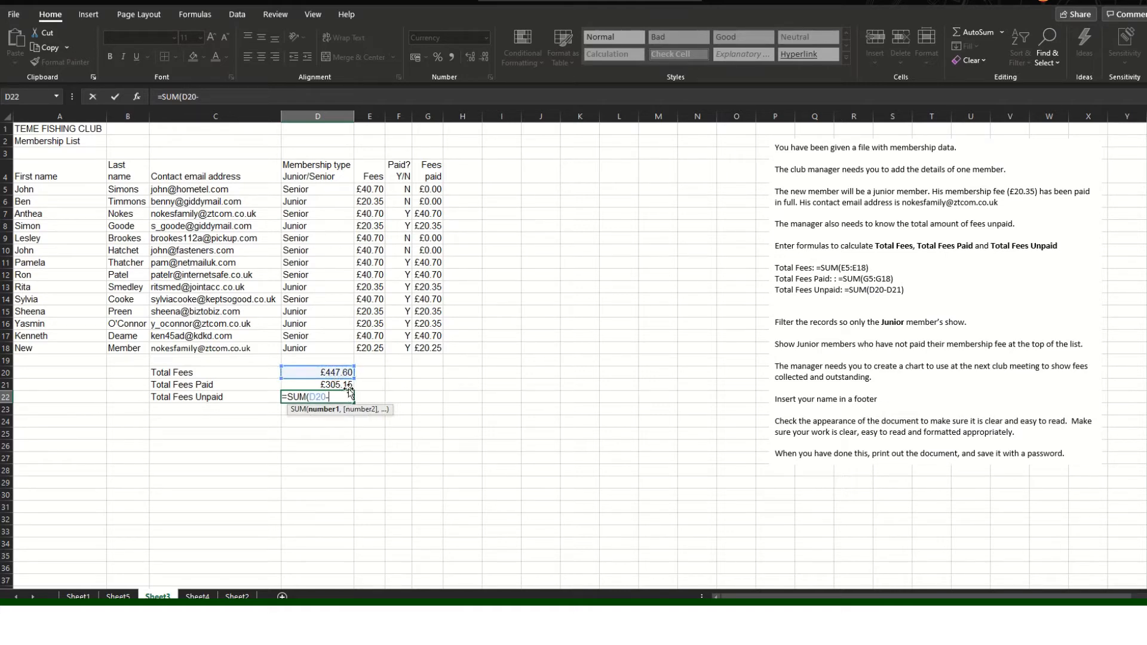
{"action": "left_click", "coordinate": [349, 389]}
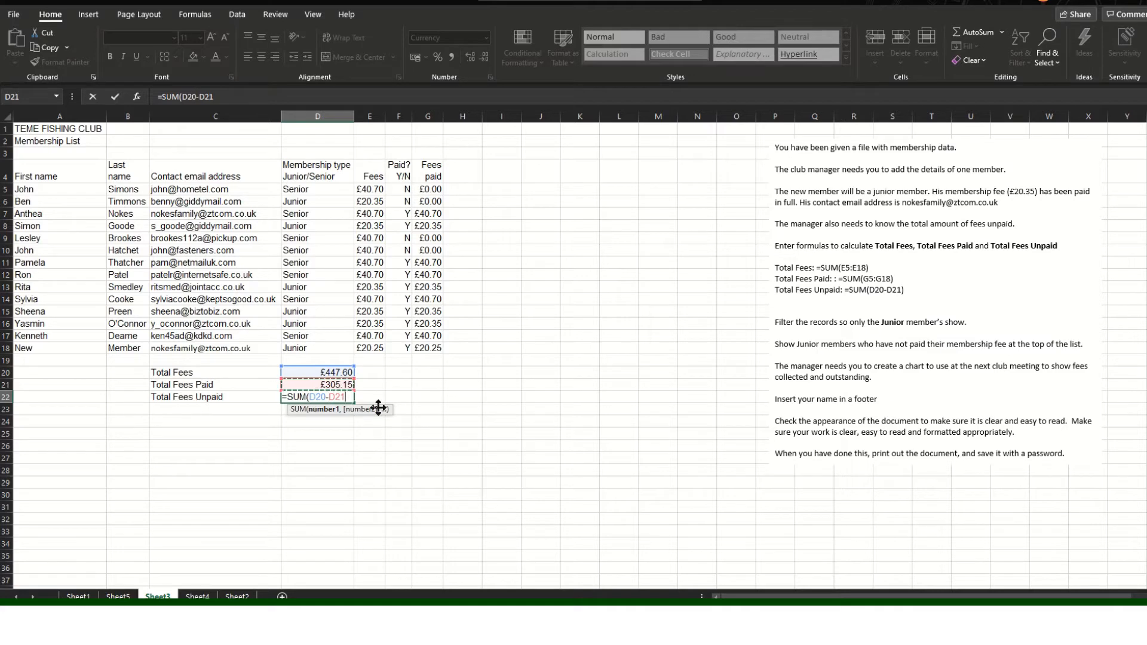
{"action": "type", "text": ")"}
{"action": "left_click", "coordinate": [378, 408]}
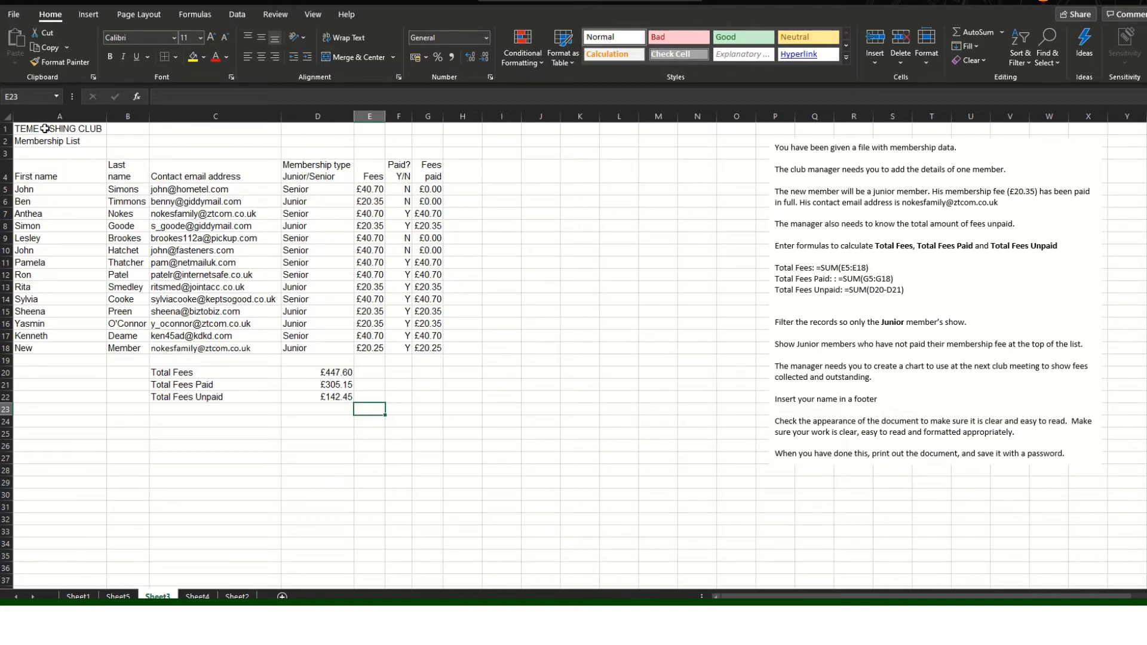
Bold the club and list titles and the row 4 column headings, and widen column F
{"action": "left_click_drag", "start_coordinate": [45, 129], "coordinate": [399, 177]}
{"action": "left_click", "coordinate": [110, 56]}
{"action": "left_click", "coordinate": [110, 56]}
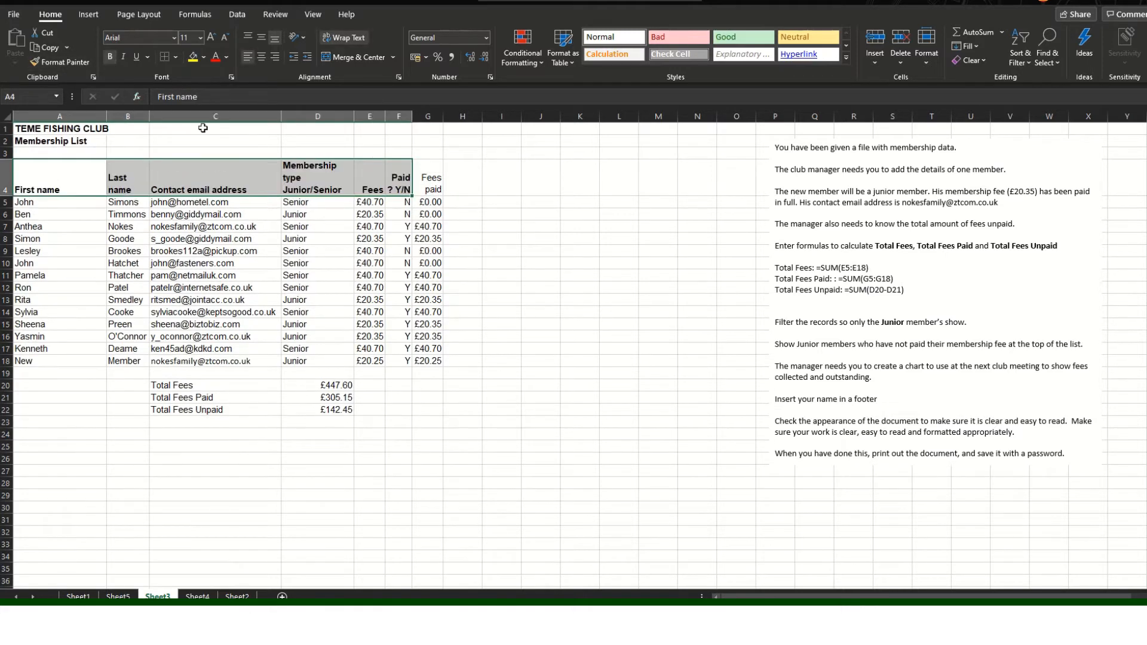
{"action": "left_click", "coordinate": [428, 179]}
{"action": "left_click", "coordinate": [111, 57]}
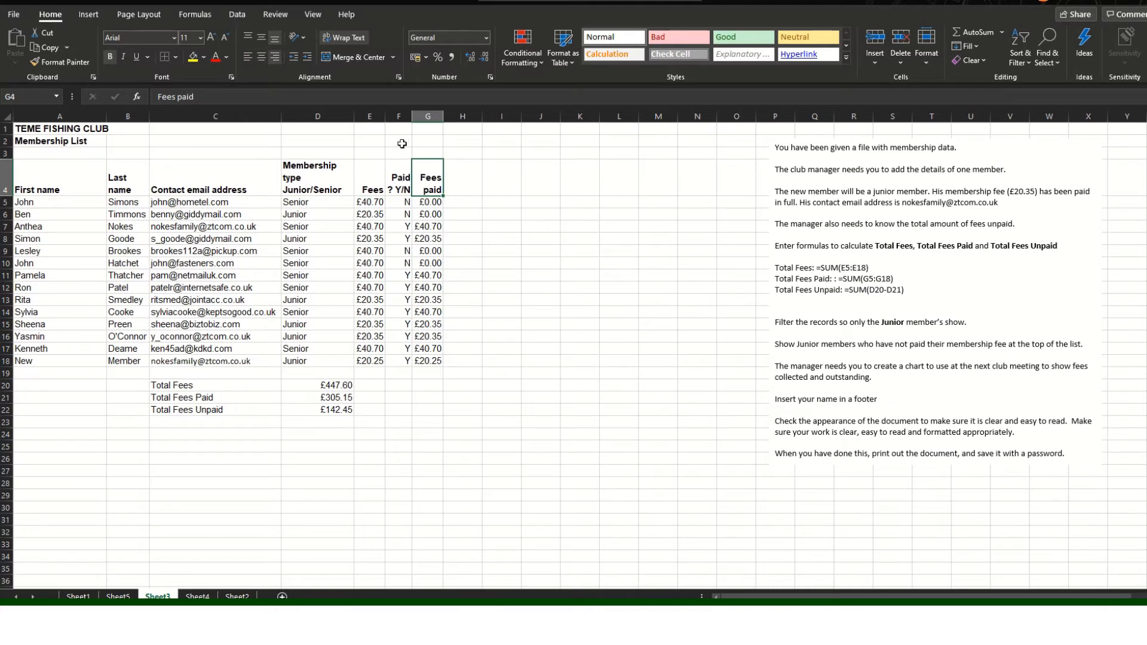
{"action": "left_click_drag", "start_coordinate": [412, 116], "coordinate": [493, 118]}
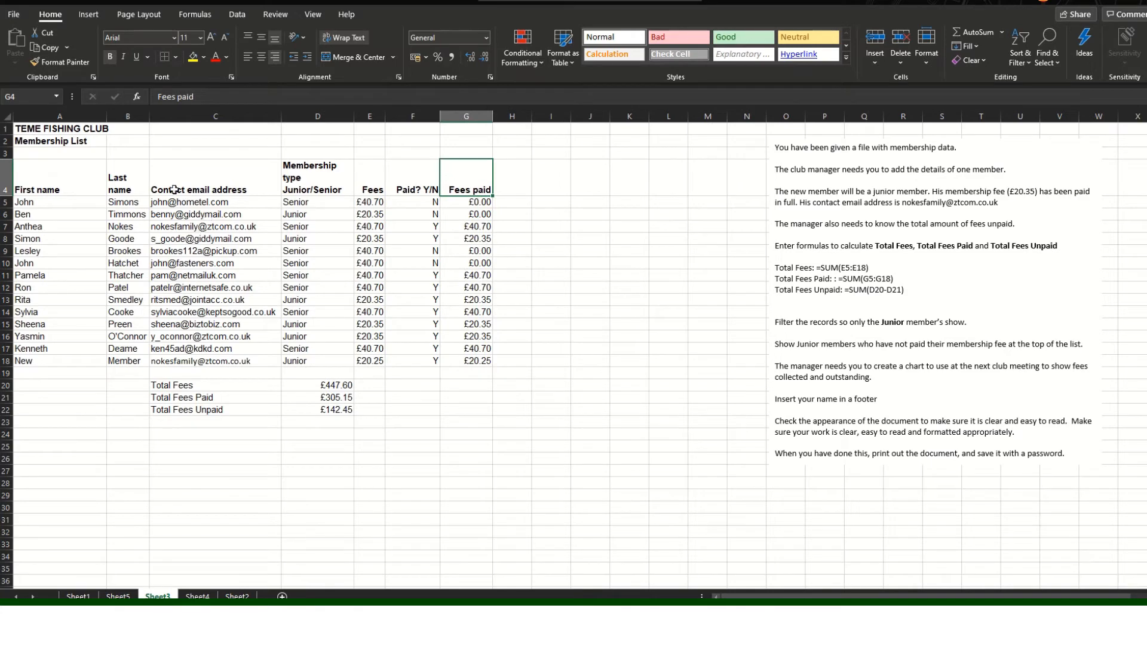
Apply All Borders to the membership table A4:G18 and the totals block C20:D22
{"action": "left_click_drag", "start_coordinate": [28, 191], "coordinate": [478, 361]}
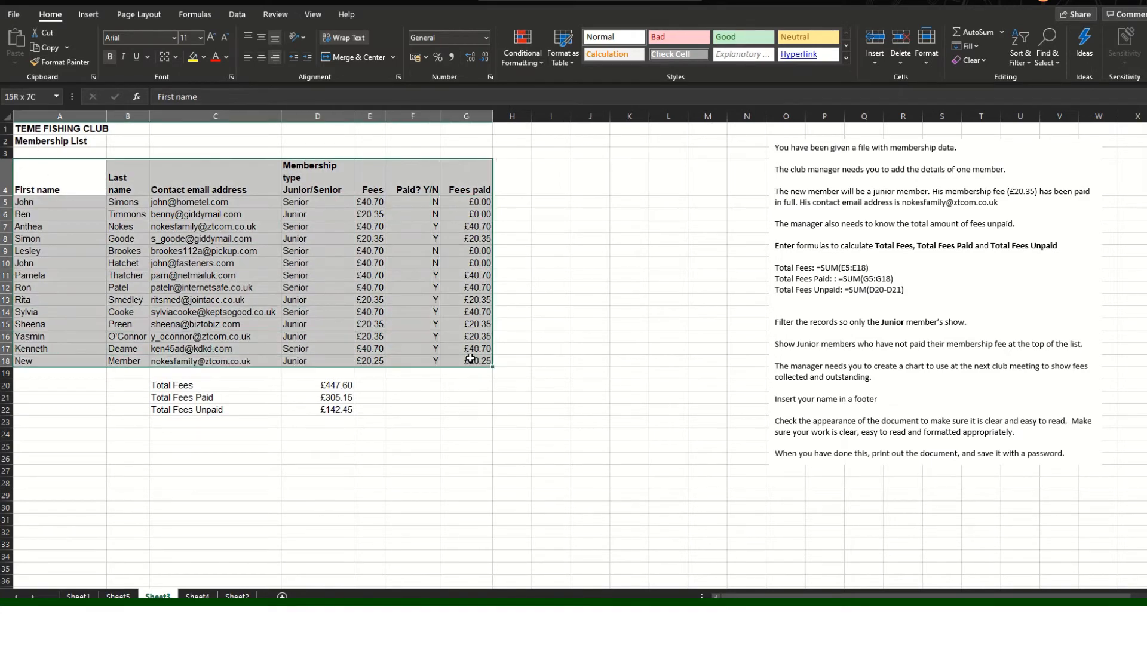
{"action": "left_click", "coordinate": [176, 58]}
{"action": "left_click", "coordinate": [193, 174]}
{"action": "left_click_drag", "start_coordinate": [256, 390], "coordinate": [316, 411]}
{"action": "left_click", "coordinate": [163, 58]}
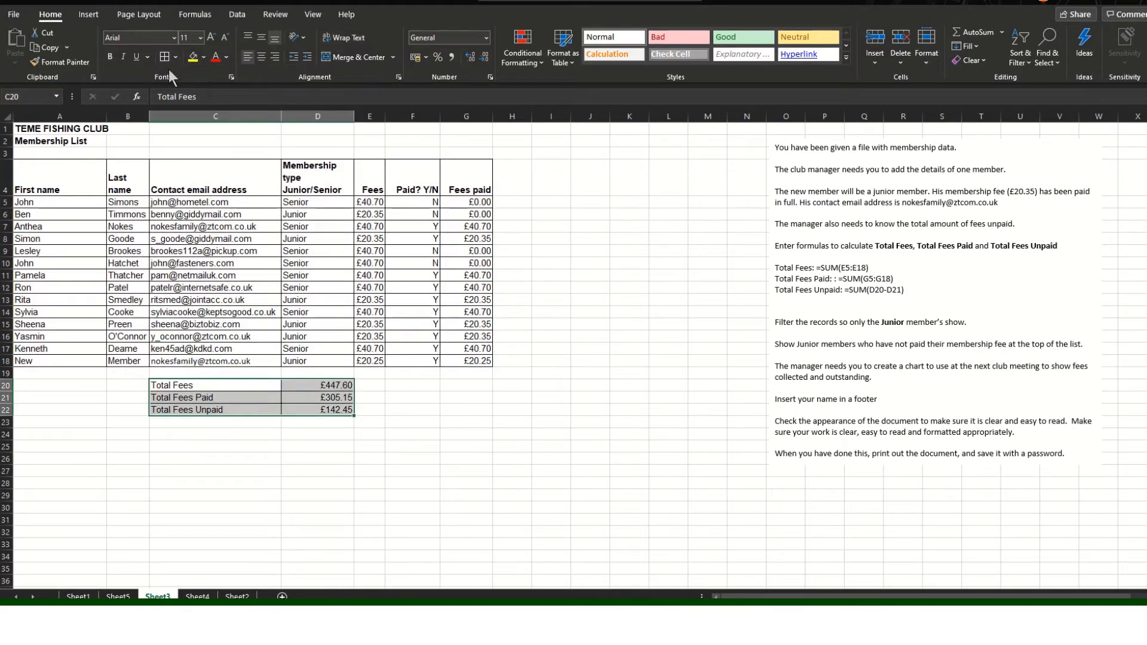
{"action": "left_click", "coordinate": [536, 395]}
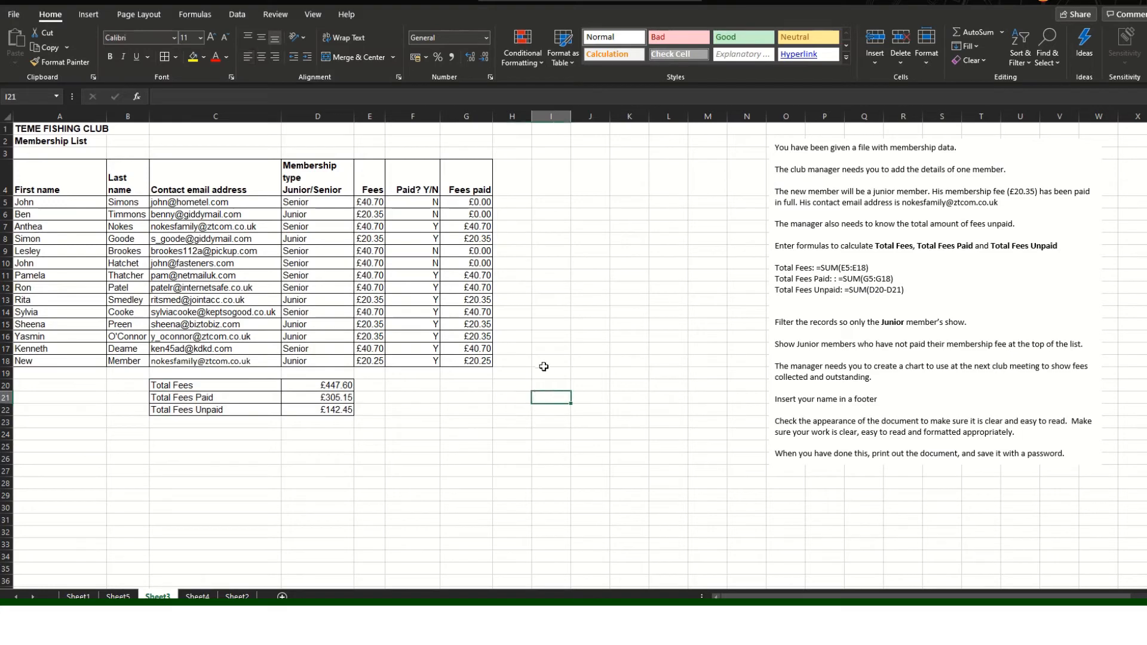
Add the 'Page 1 of ?' footer and replace its centre text with the author's full name
{"action": "left_click", "coordinate": [98, 14]}
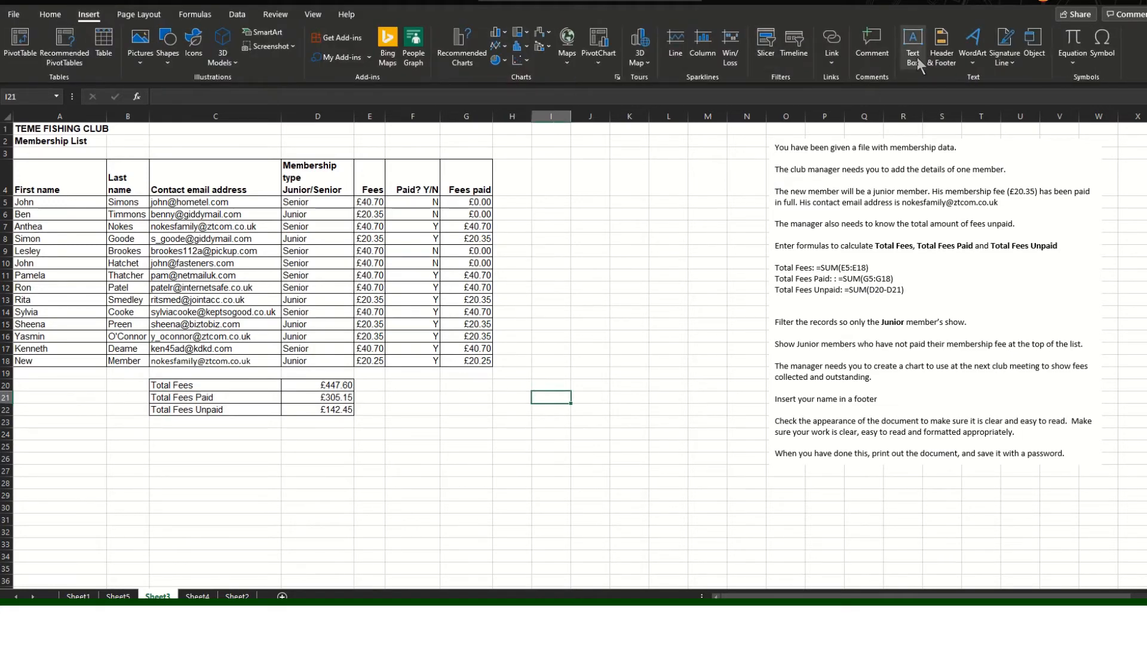
{"action": "left_click", "coordinate": [942, 48]}
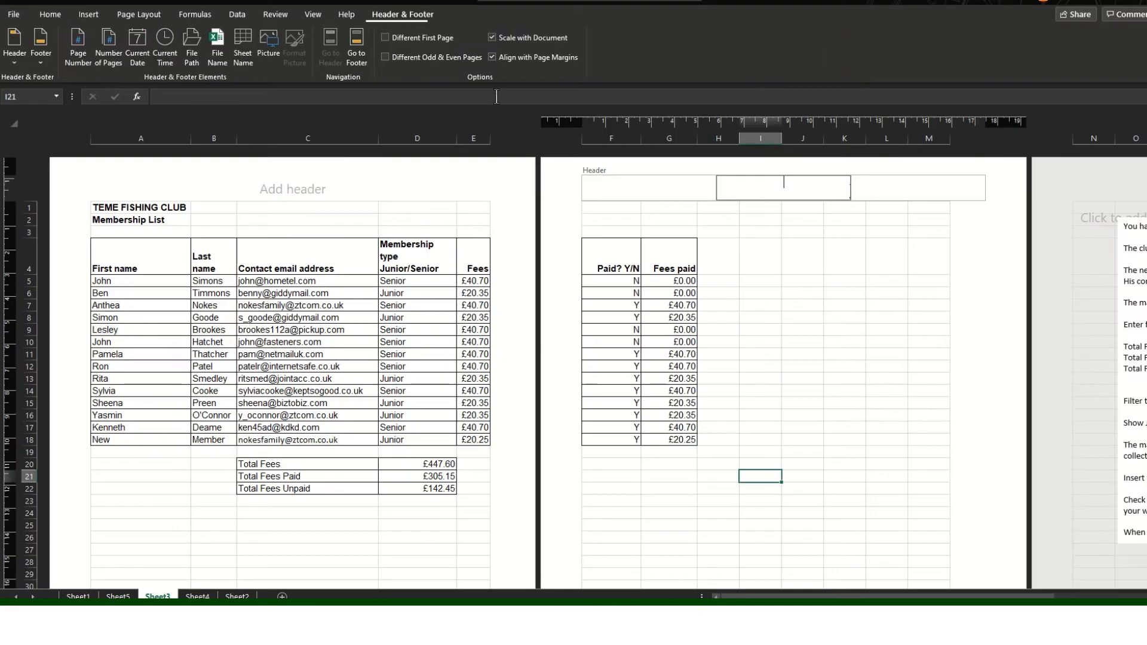
{"action": "left_click", "coordinate": [41, 48]}
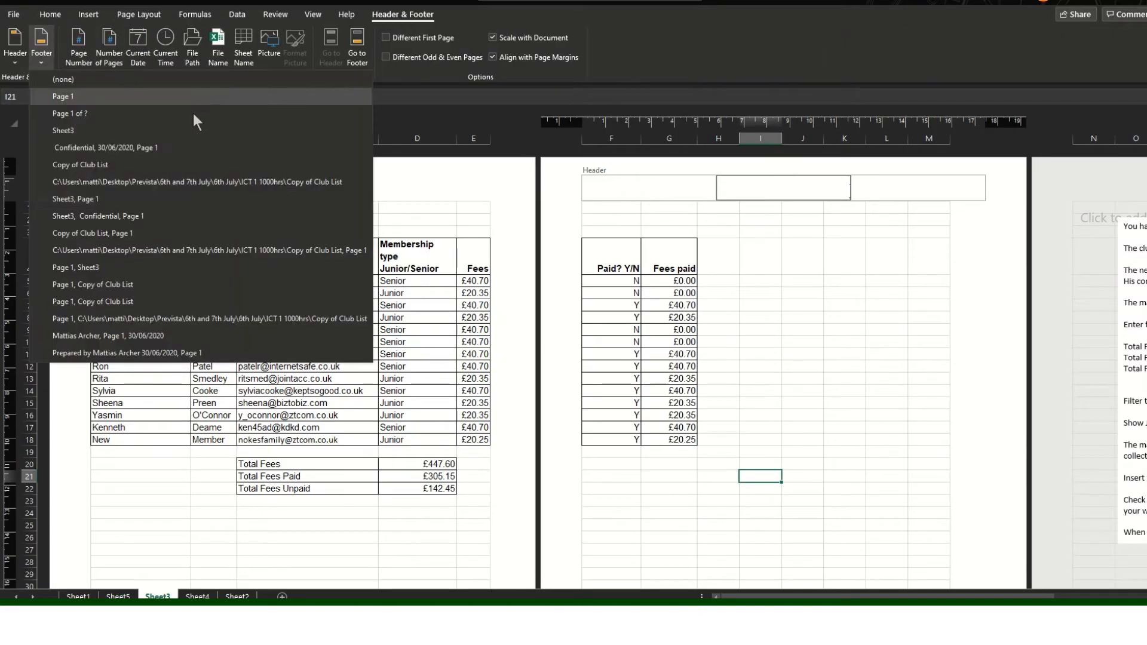
{"action": "left_click", "coordinate": [107, 114]}
{"action": "left_click", "coordinate": [298, 186]}
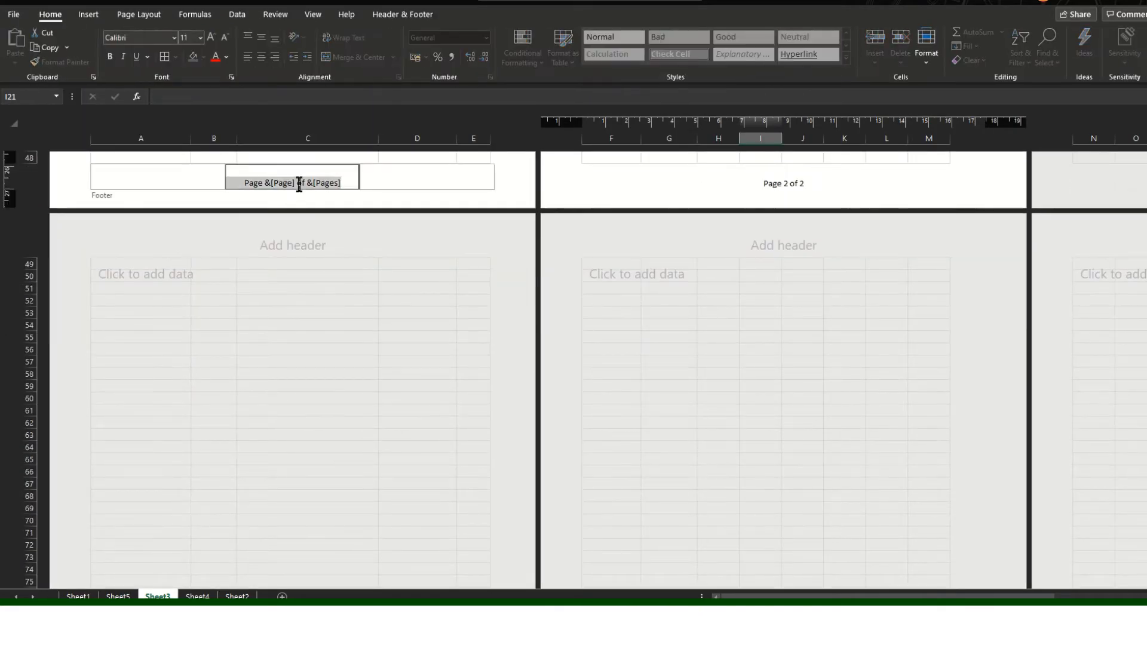
{"action": "type", "text": "Gulliver Bowman"}
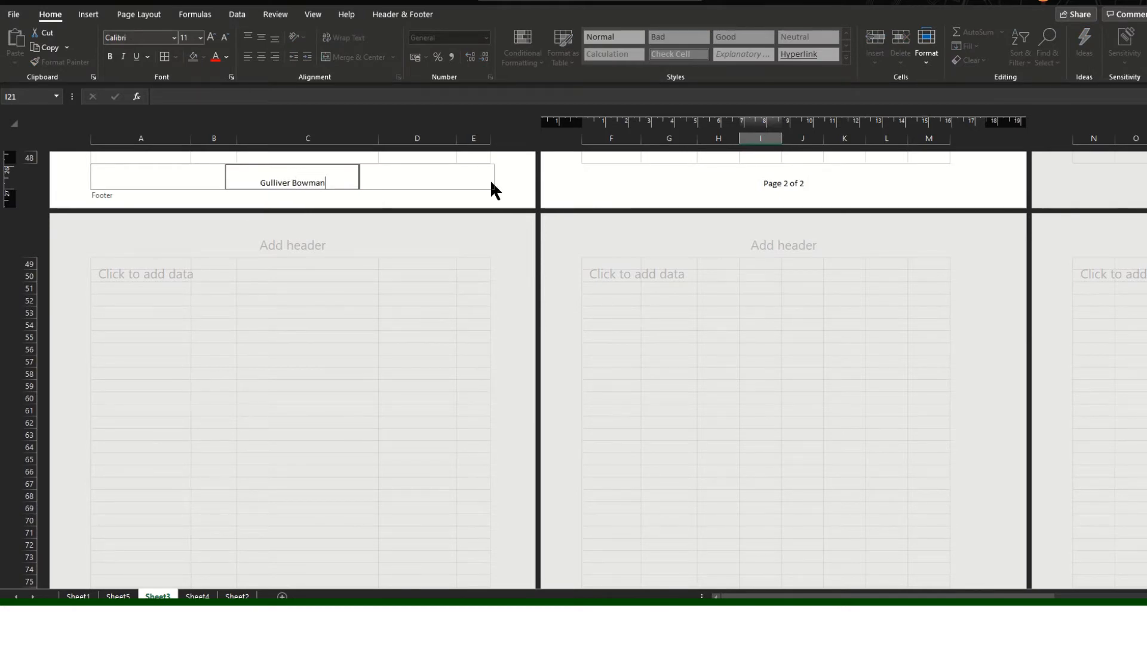
{"action": "left_click", "coordinate": [522, 184]}
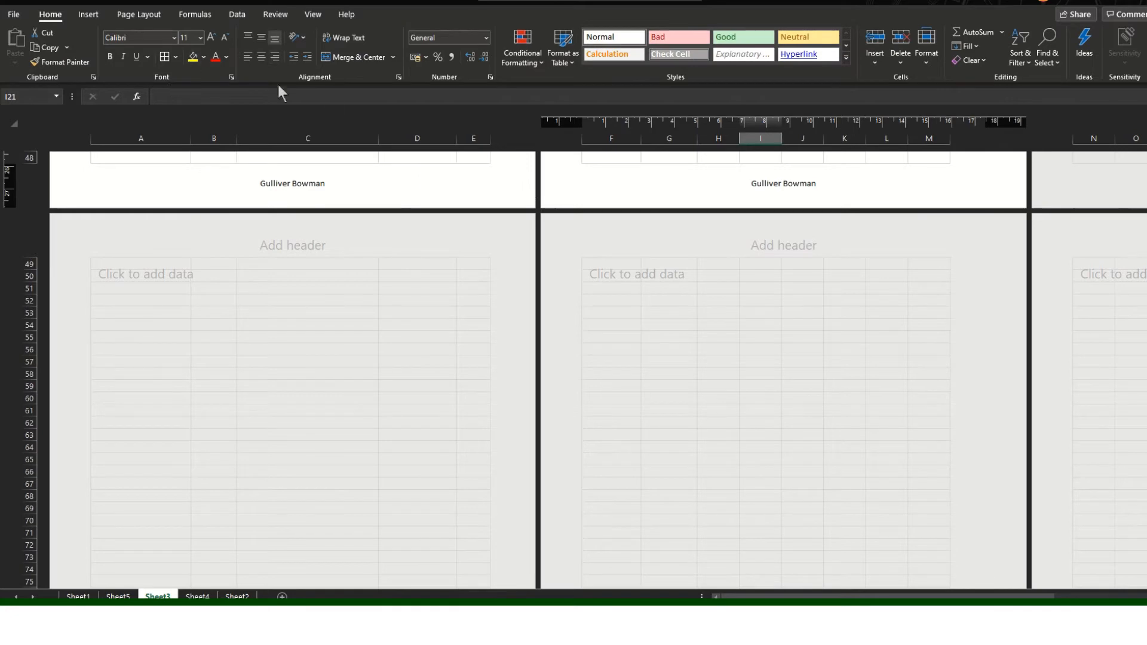
Switch the worksheet back to Normal view
{"action": "scroll", "coordinate": [379, 222], "scroll_direction": "up", "scroll_amount": 15}
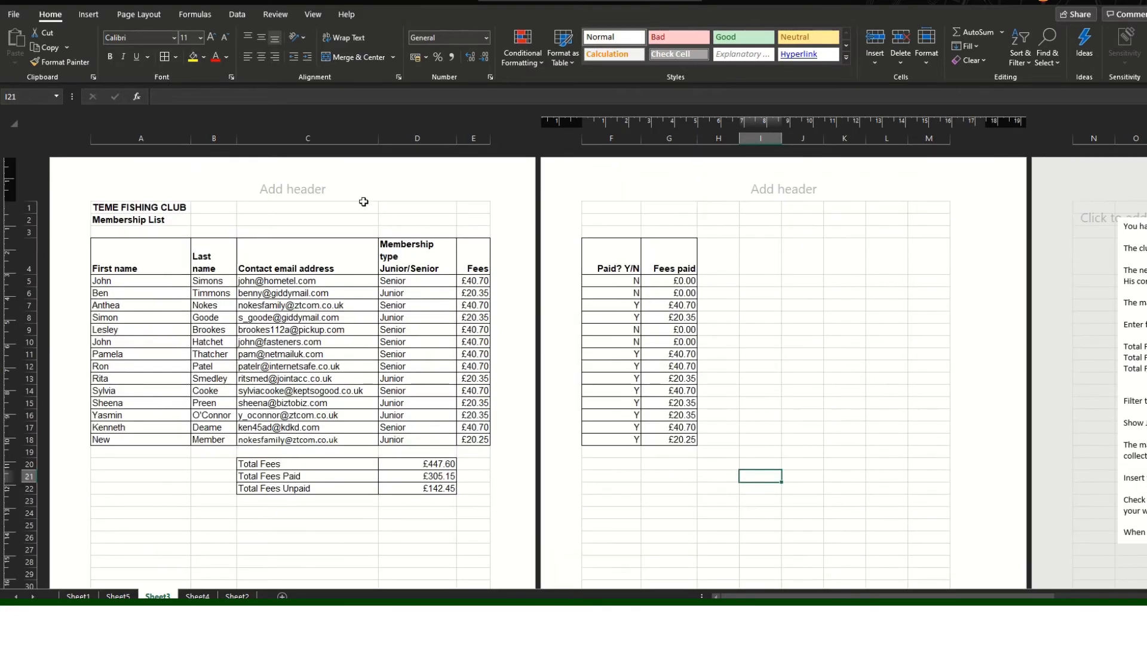
{"action": "left_click", "coordinate": [313, 14]}
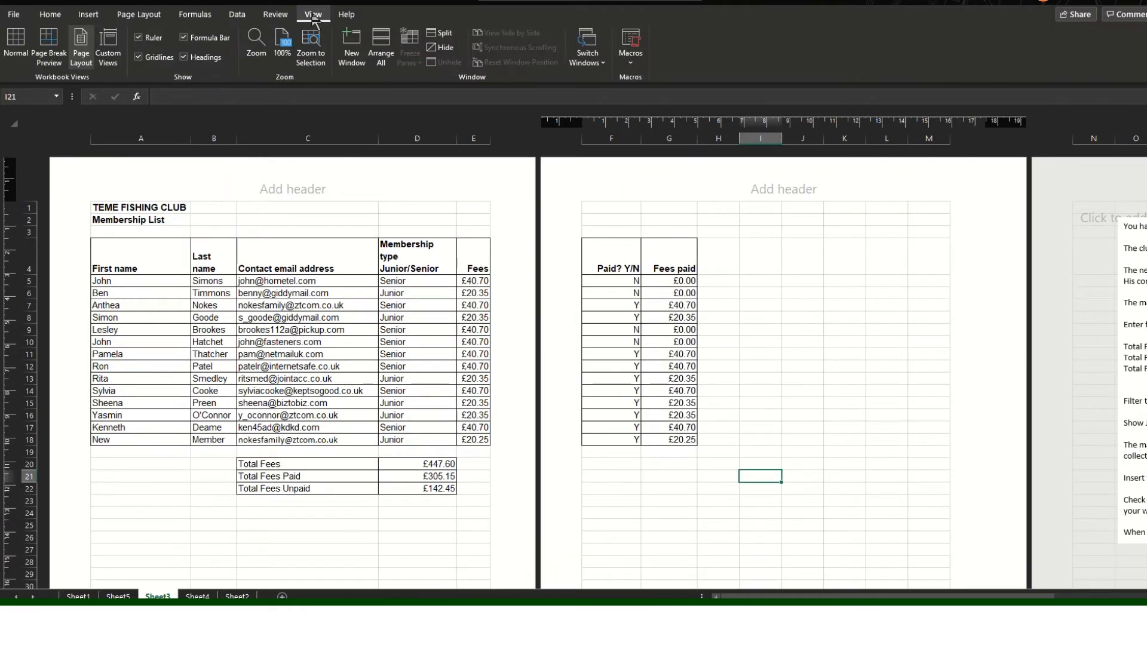
{"action": "left_click", "coordinate": [16, 55]}
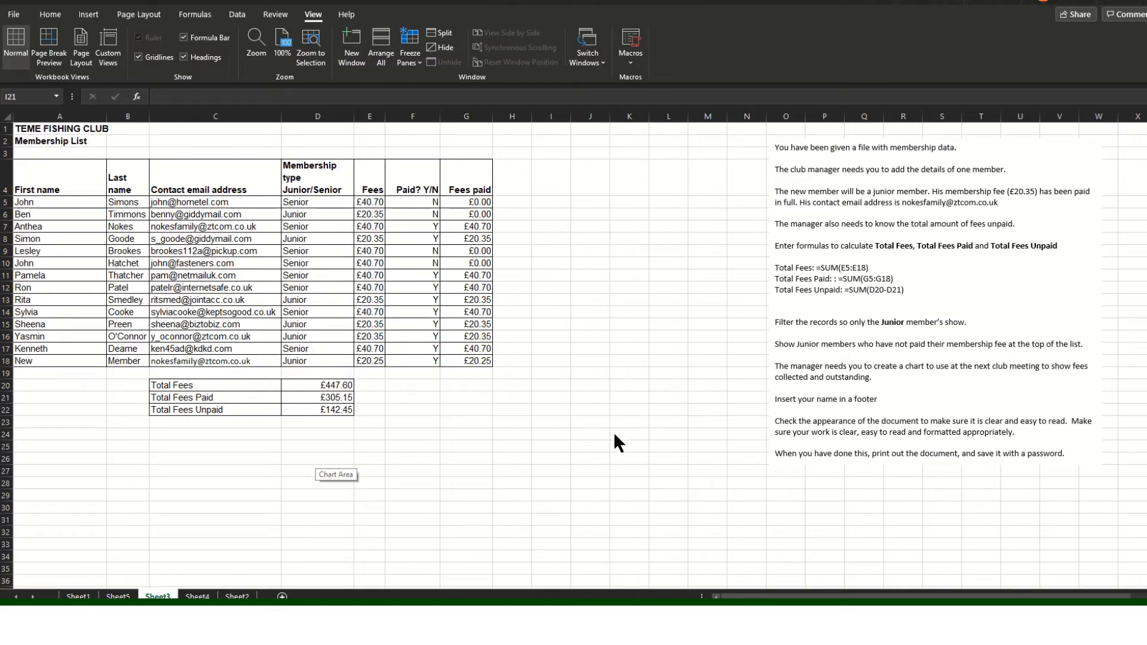
Insert the recommended Clustered Bar chart for the paid and unpaid totals in C21:D22
{"action": "left_click", "coordinate": [348, 417]}
{"action": "left_click_drag", "start_coordinate": [222, 397], "coordinate": [334, 411]}
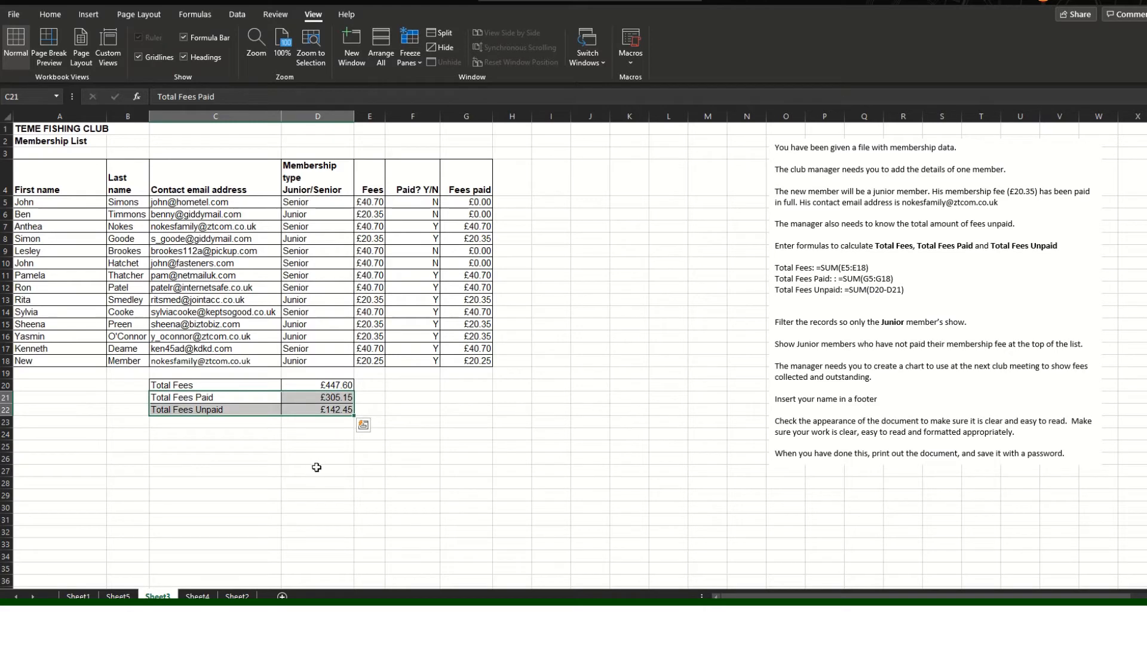
{"action": "left_click", "coordinate": [49, 15]}
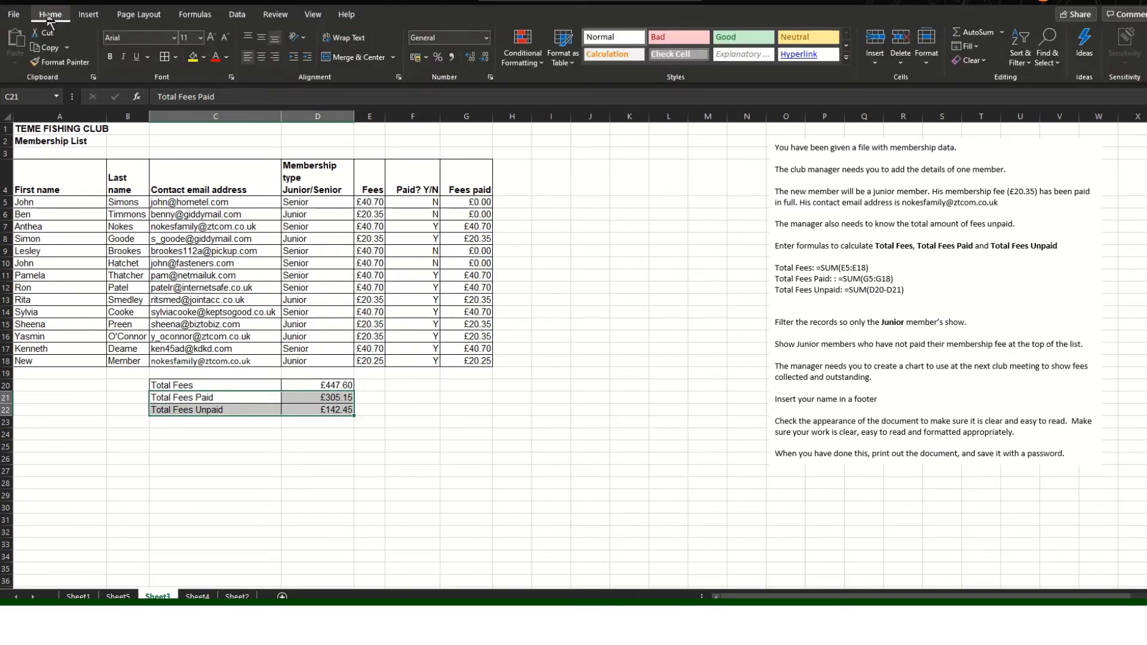
{"action": "left_click", "coordinate": [88, 15]}
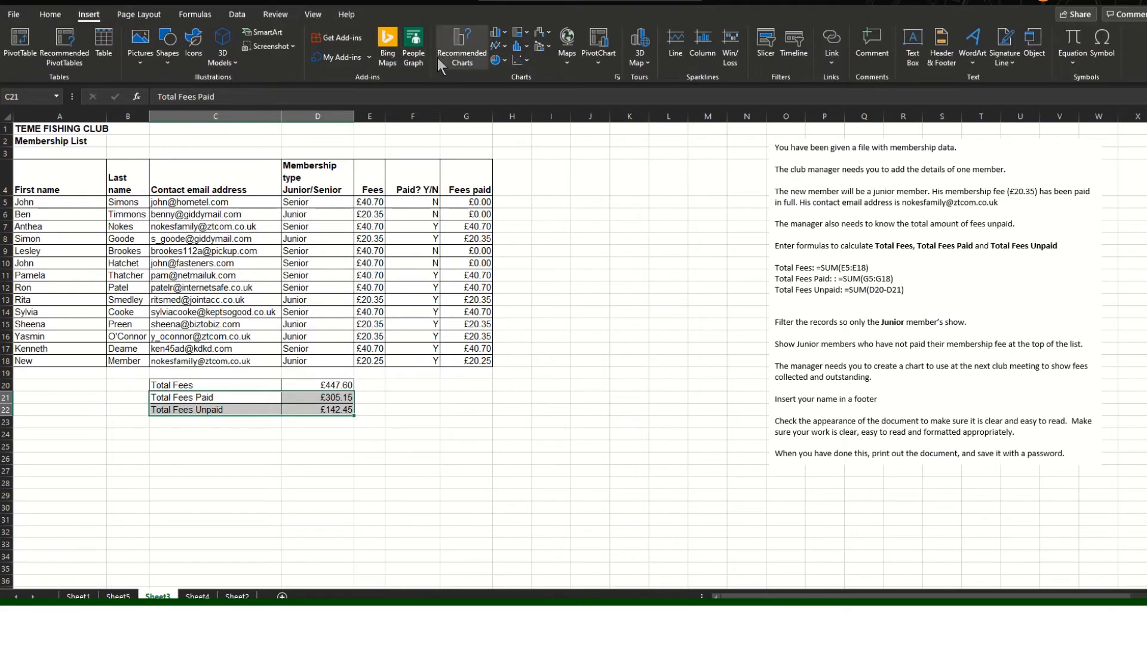
{"action": "left_click", "coordinate": [464, 62]}
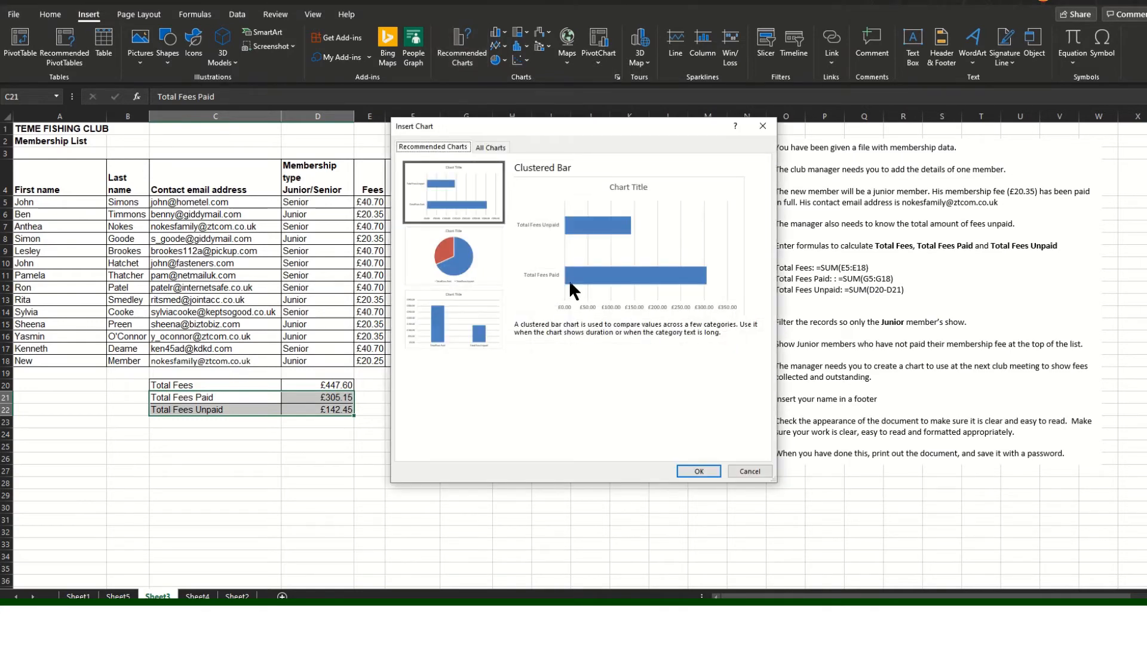
{"action": "left_click", "coordinate": [698, 471]}
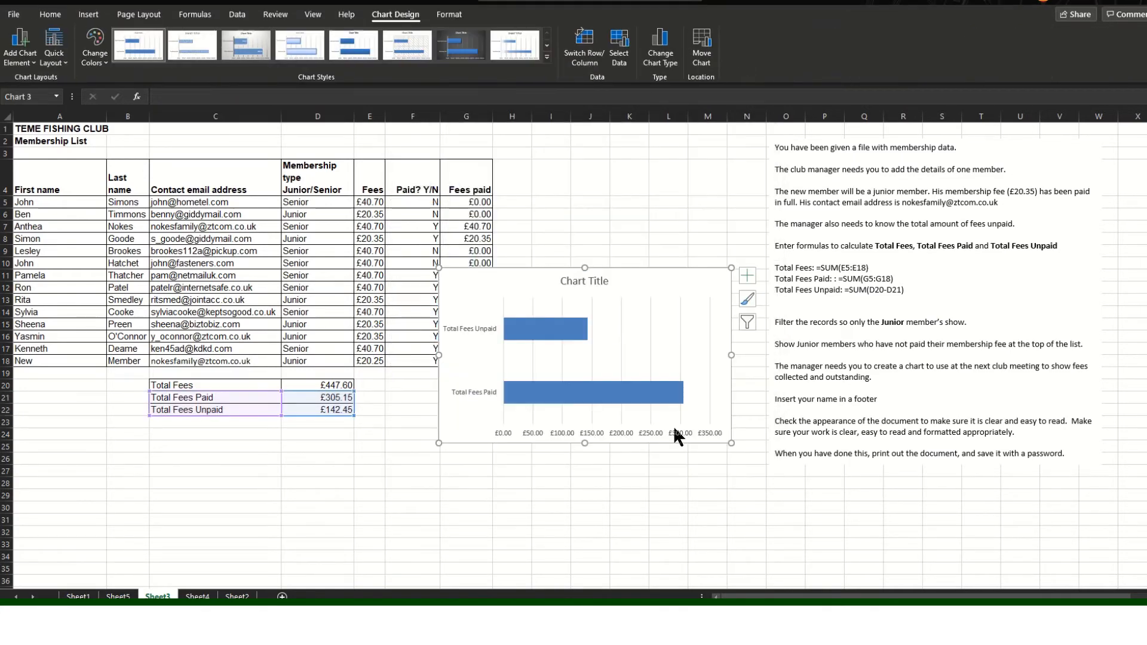
Position and resize the bar chart beside the table, moving the instructions text box right
{"action": "left_click_drag", "start_coordinate": [710, 185], "coordinate": [707, 150]}
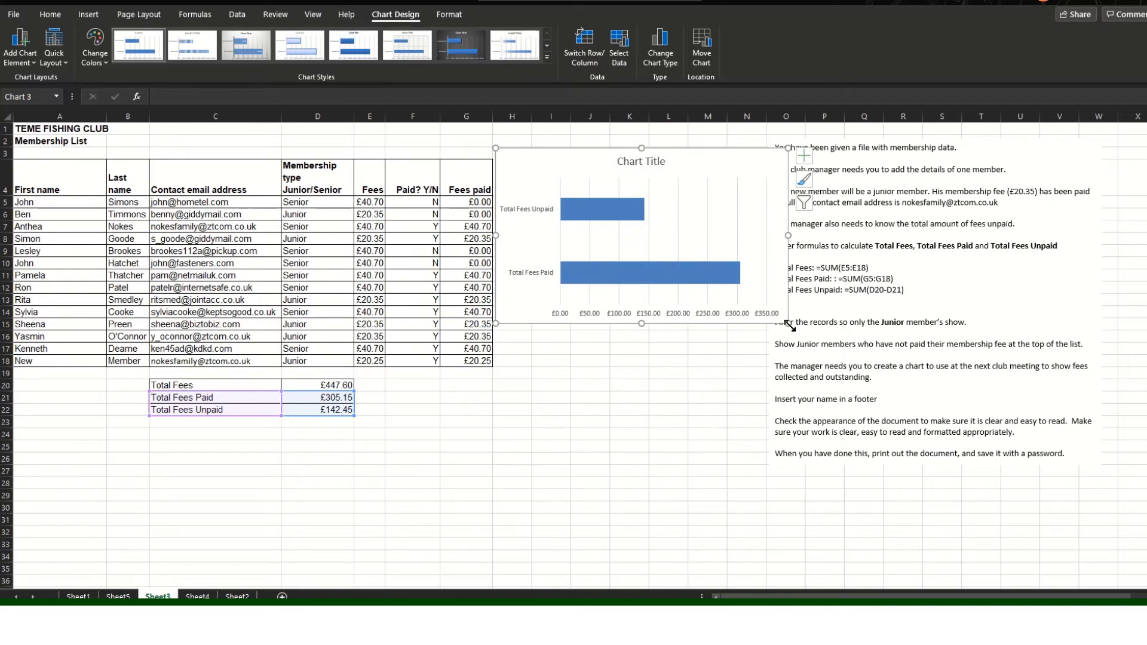
{"action": "left_click_drag", "start_coordinate": [789, 326], "coordinate": [732, 272]}
{"action": "left_click", "coordinate": [704, 202]}
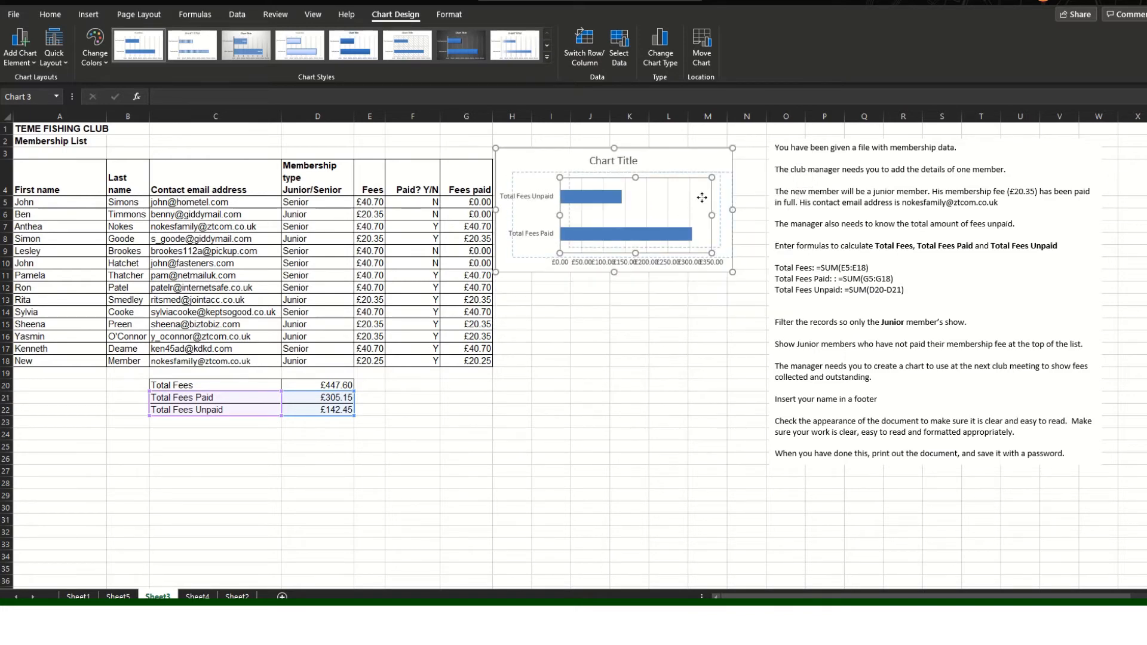
{"action": "left_click", "coordinate": [103, 2]}
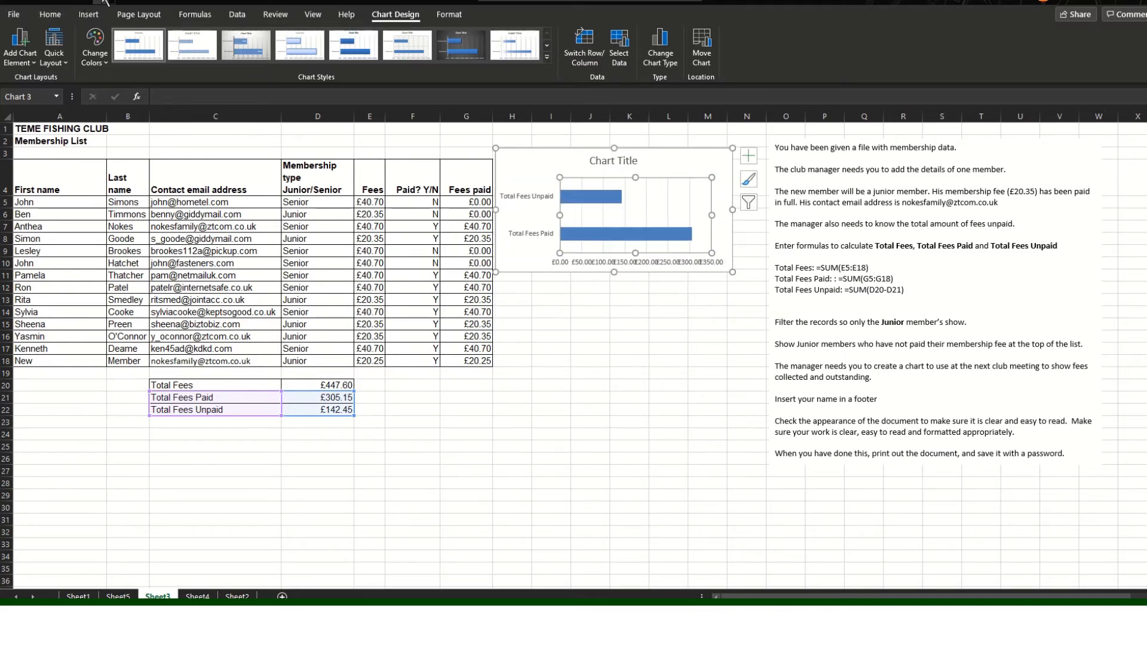
{"action": "left_click_drag", "start_coordinate": [674, 149], "coordinate": [684, 146]}
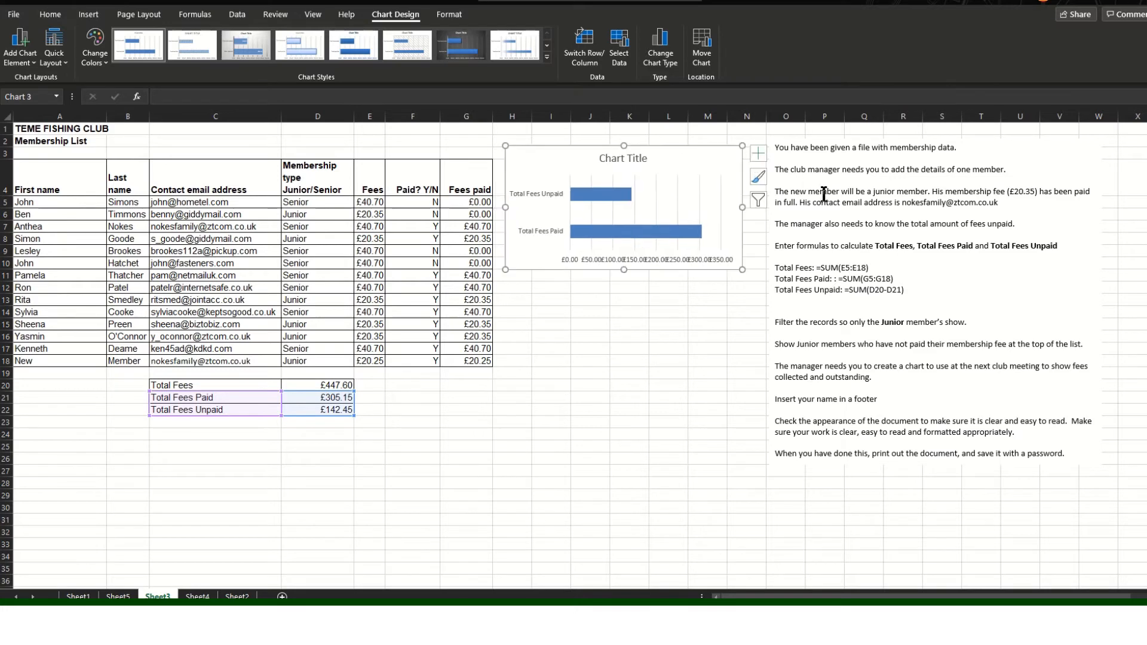
{"action": "left_click", "coordinate": [842, 142]}
{"action": "left_click_drag", "start_coordinate": [845, 141], "coordinate": [889, 141]}
{"action": "left_click", "coordinate": [728, 231]}
{"action": "left_click_drag", "start_coordinate": [743, 272], "coordinate": [794, 315]}
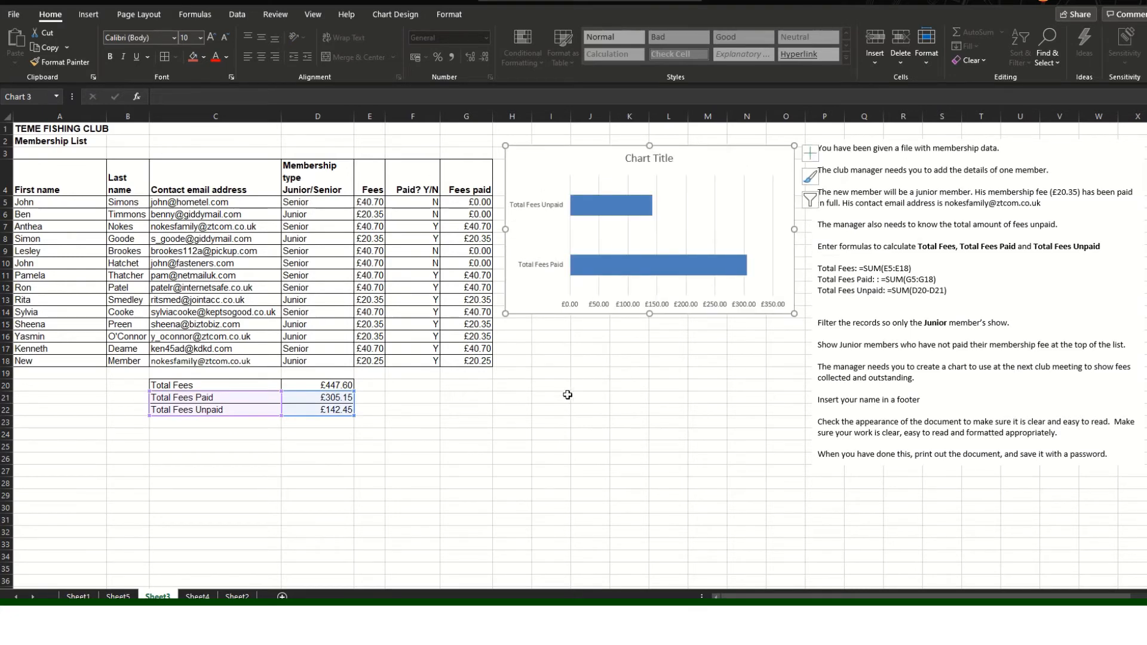
Insert a Pie chart of the C21:D22 totals and place it below the bar chart
{"action": "left_click", "coordinate": [536, 374]}
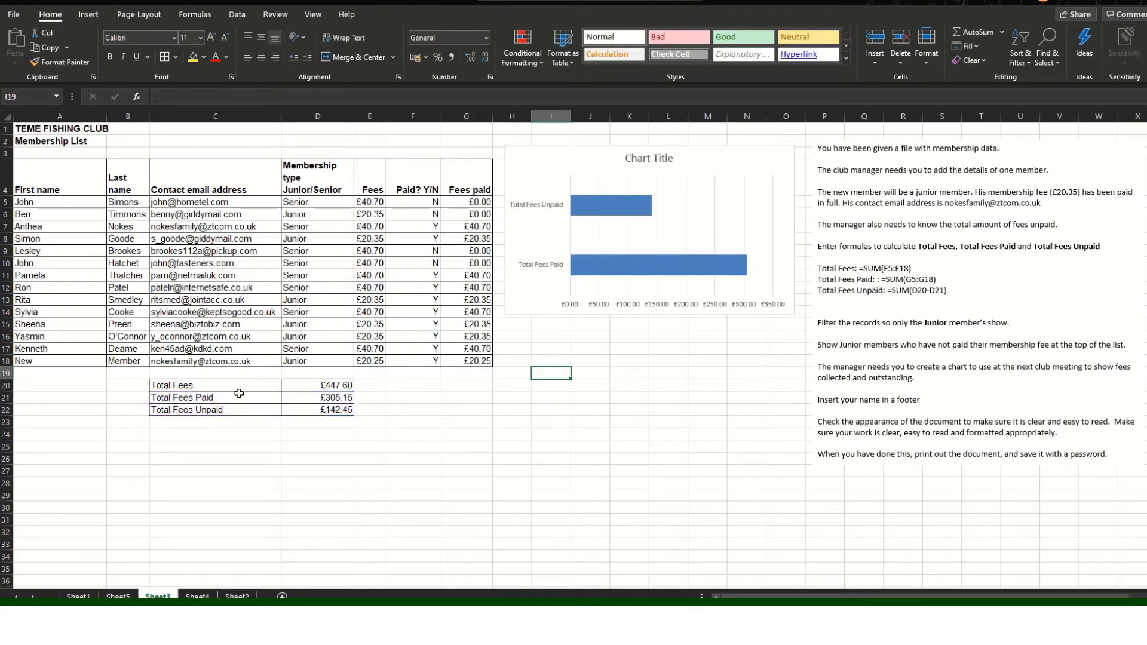
{"action": "left_click_drag", "start_coordinate": [239, 394], "coordinate": [334, 411]}
{"action": "left_click", "coordinate": [89, 15]}
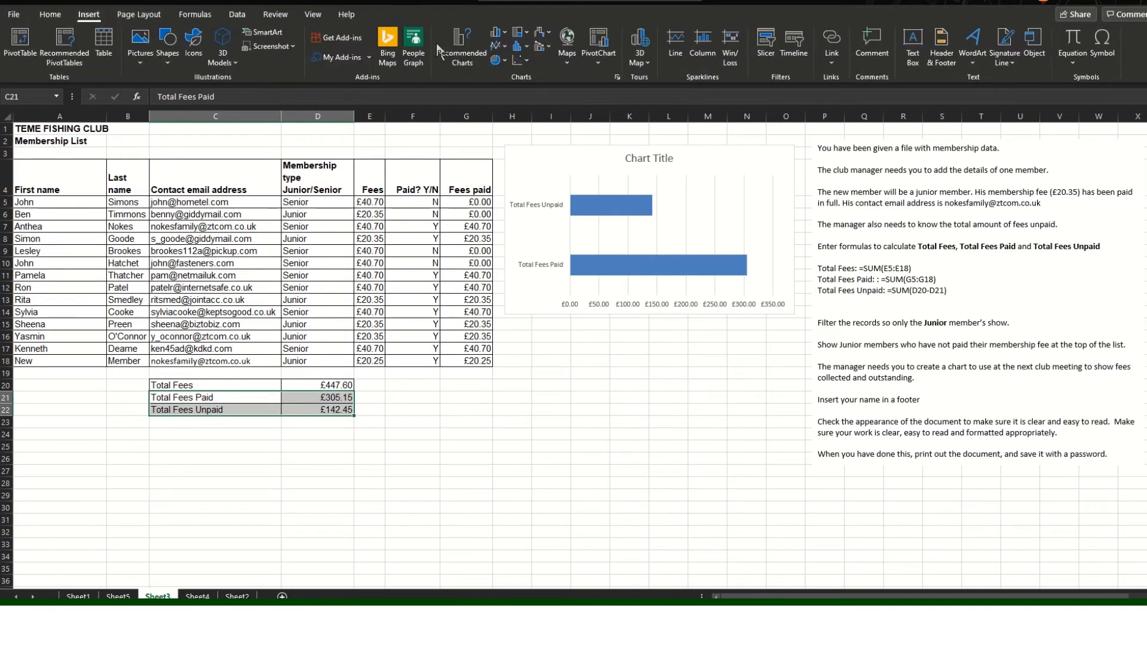
{"action": "left_click", "coordinate": [461, 45]}
{"action": "left_click", "coordinate": [459, 257]}
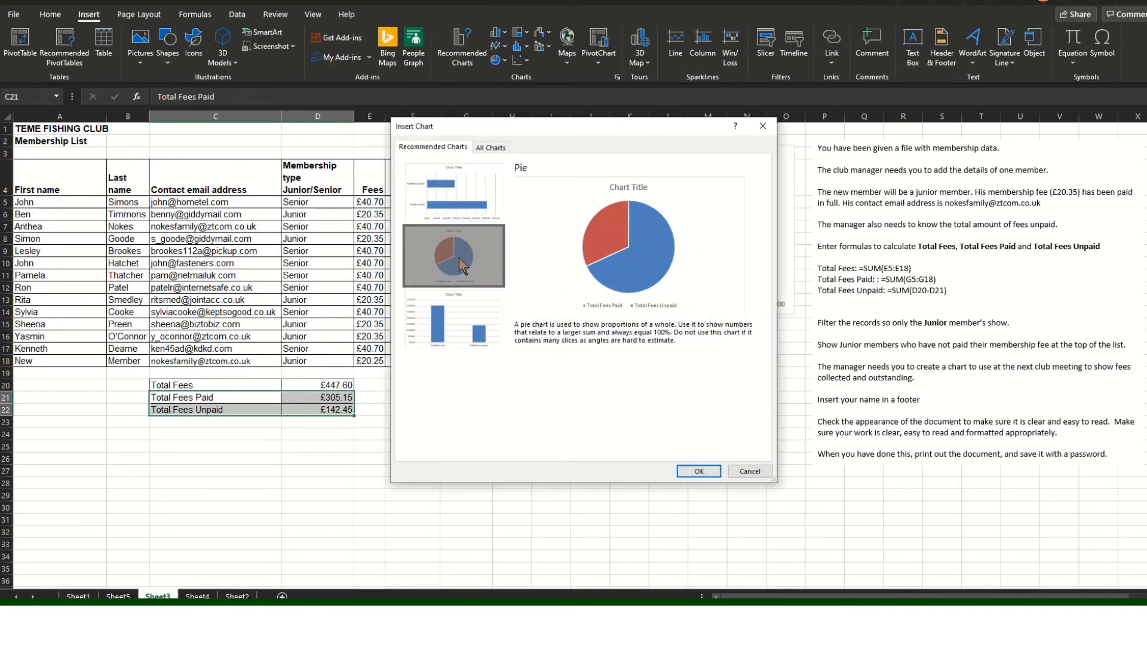
{"action": "left_click", "coordinate": [703, 471]}
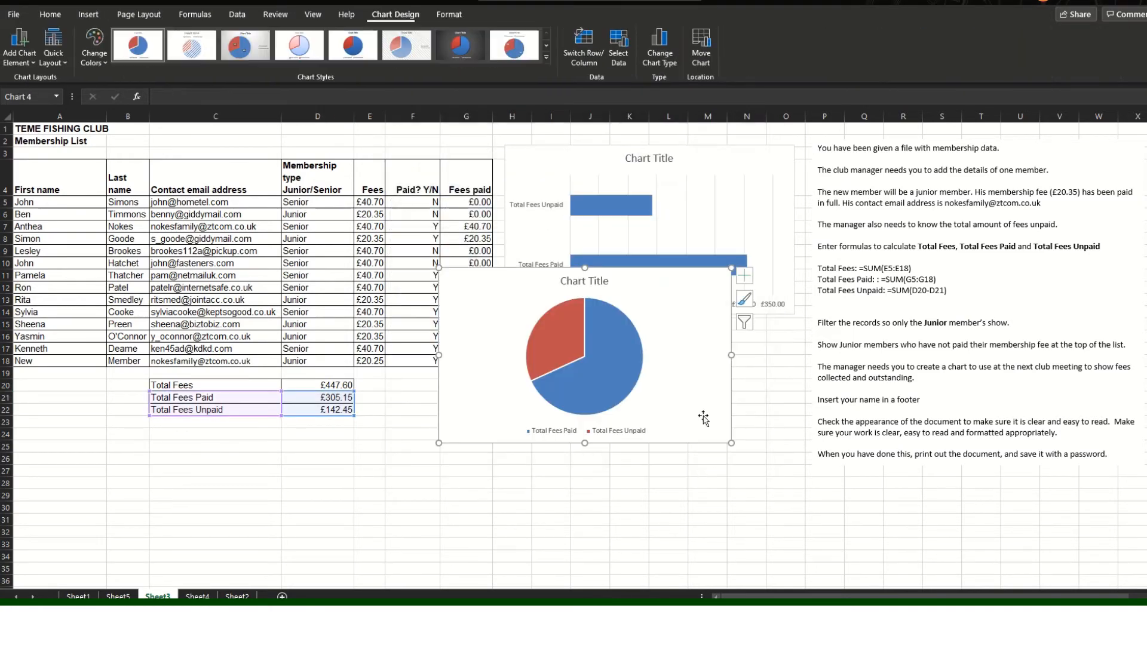
{"action": "left_click_drag", "start_coordinate": [674, 308], "coordinate": [735, 366]}
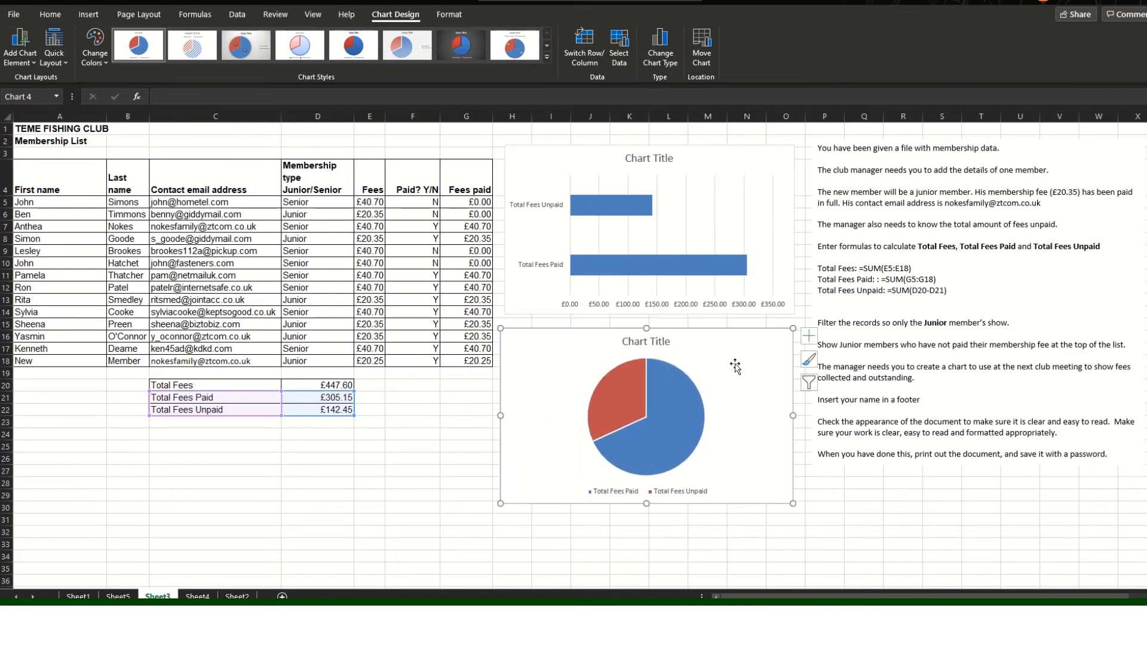
Type 'Paid and Unpaid Fees' as the bar chart title and paste it as the pie chart title
{"action": "left_click", "coordinate": [648, 157]}
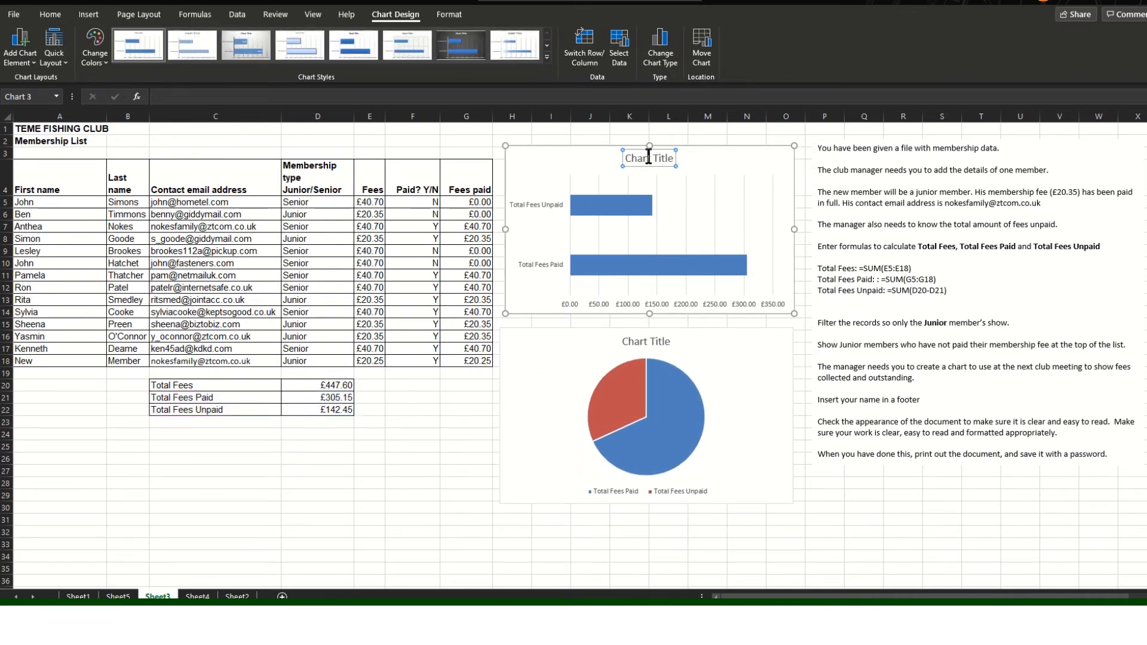
{"action": "triple_click", "coordinate": [648, 158]}
{"action": "type", "text": "Paid and"}
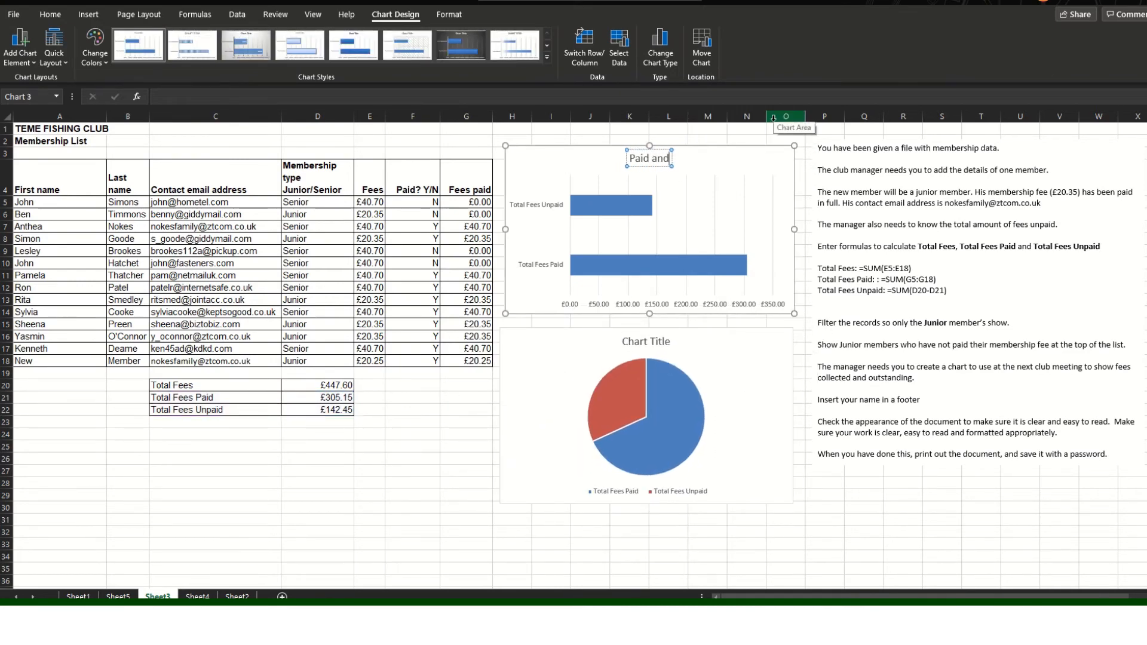
{"action": "type", "text": " Un"}
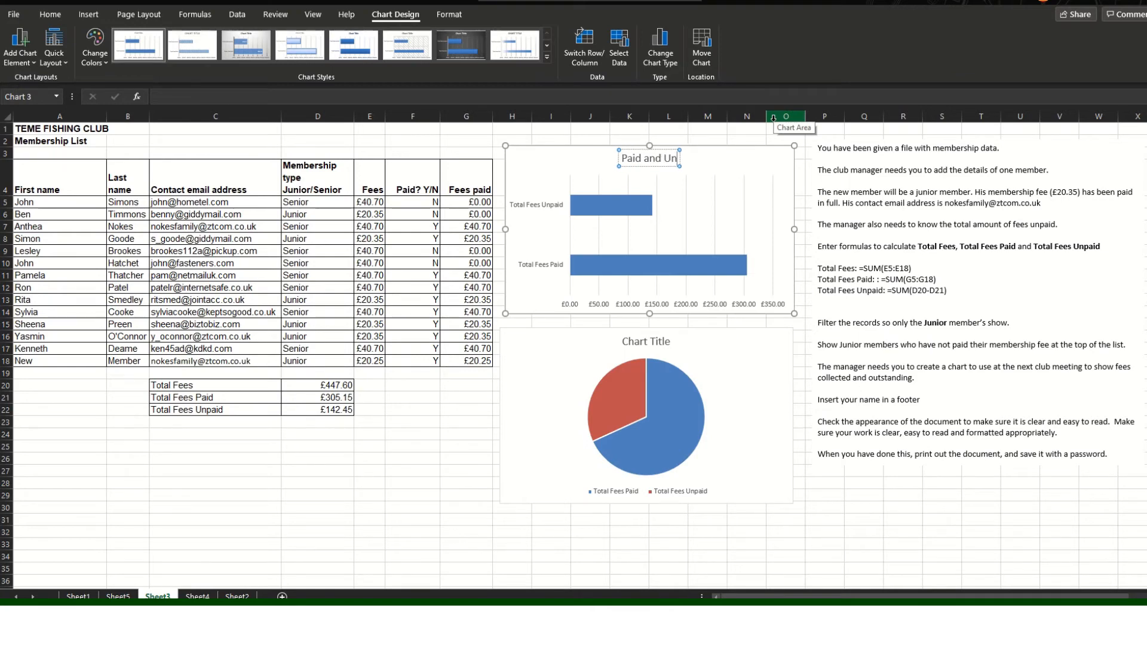
{"action": "type", "text": "paid Fees"}
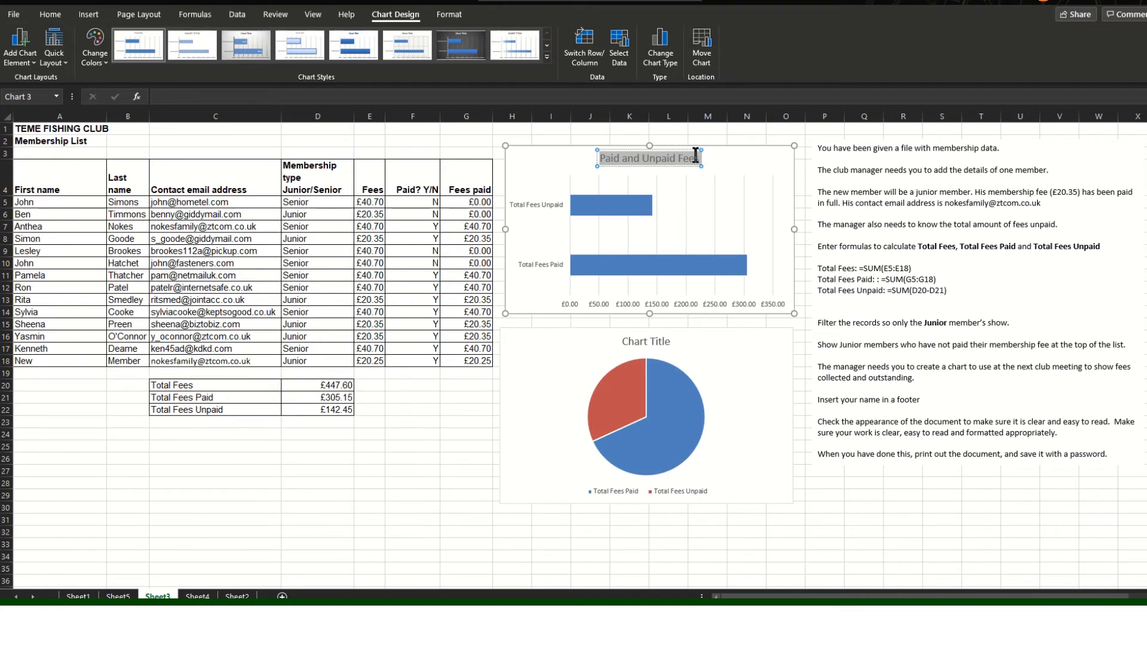
{"action": "left_click", "coordinate": [631, 343]}
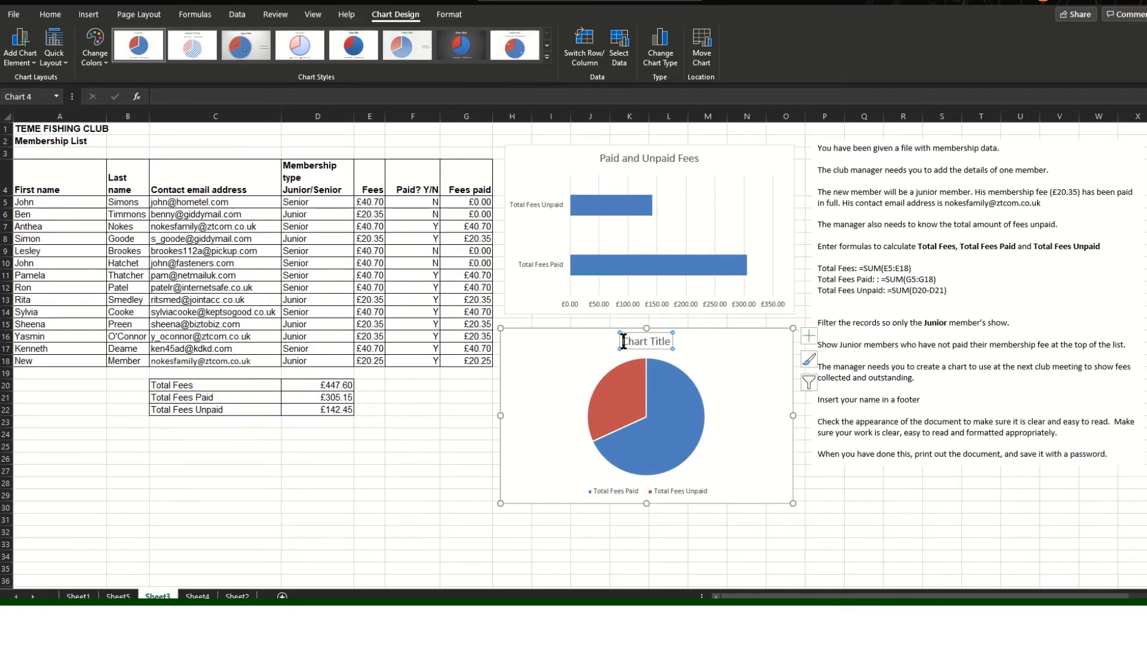
{"action": "left_click_drag", "start_coordinate": [623, 344], "coordinate": [670, 343]}
{"action": "type", "text": "Paid and Unpaid Fees"}
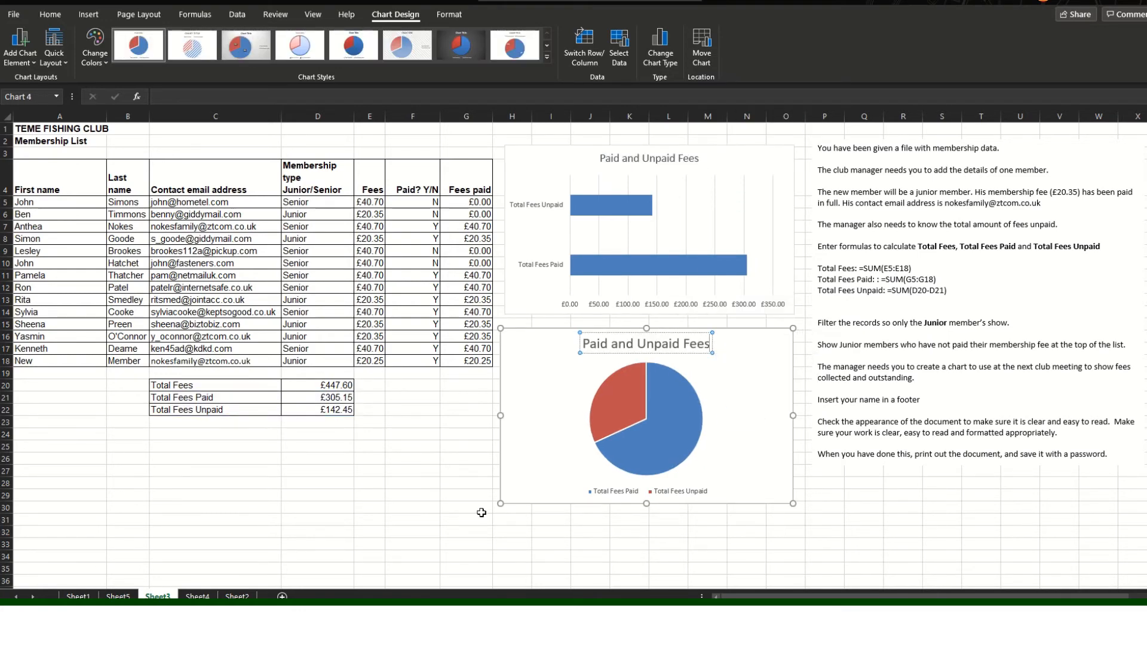
{"action": "left_click", "coordinate": [483, 512]}
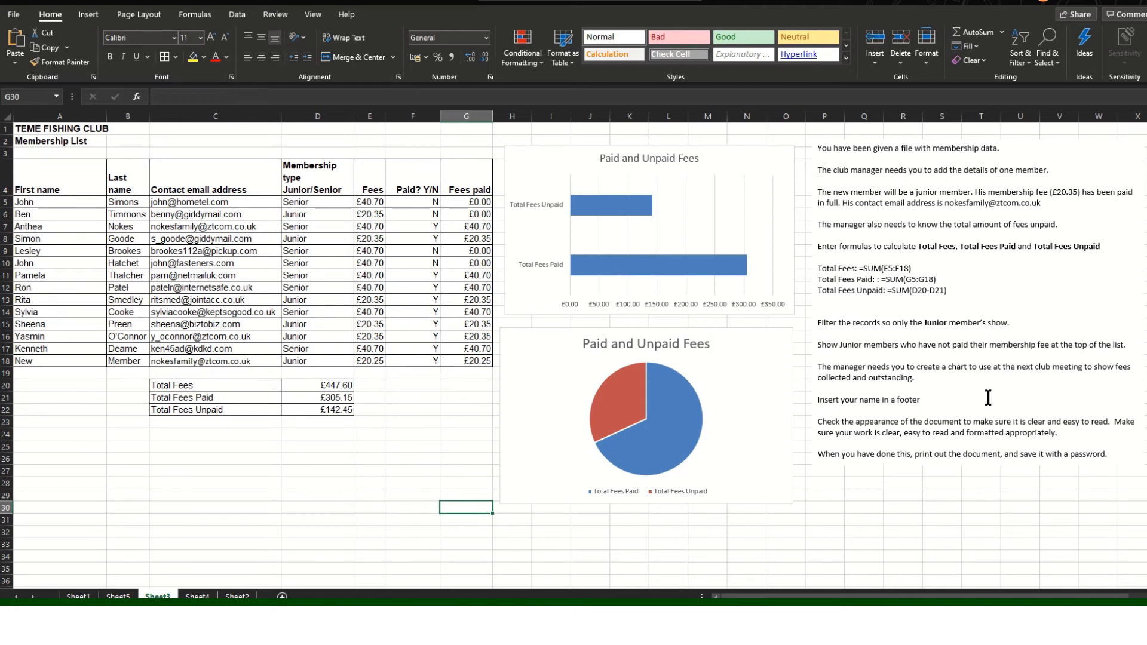
Open the Encrypt with Password dialog from File > Info > Protect Workbook
{"action": "left_click", "coordinate": [14, 16]}
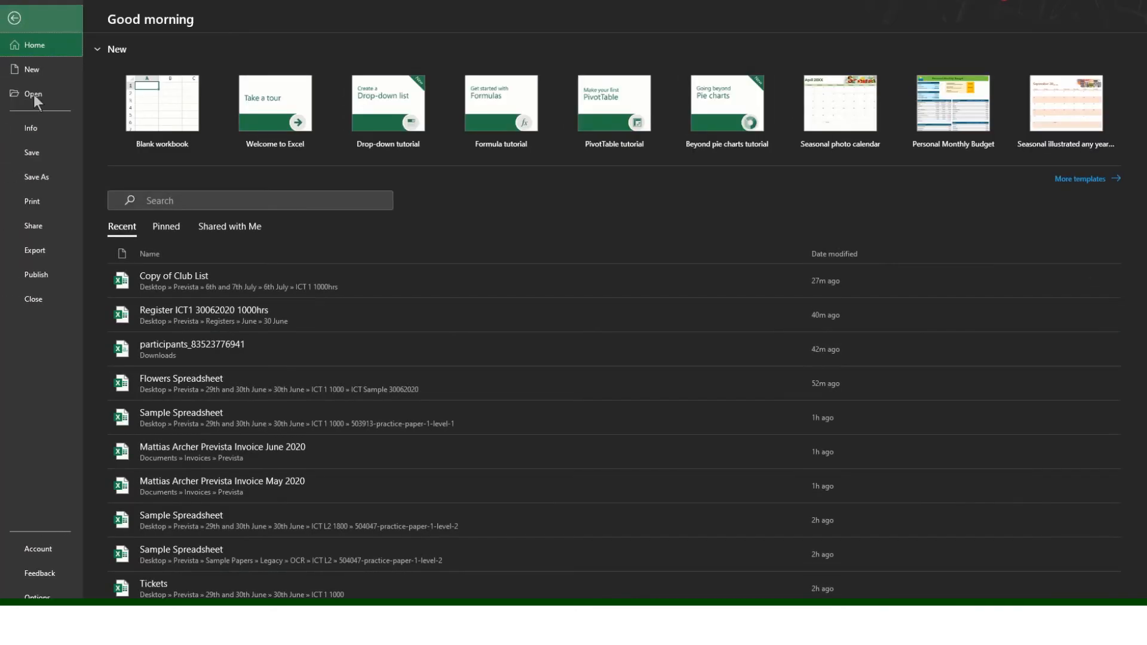
{"action": "left_click", "coordinate": [42, 127]}
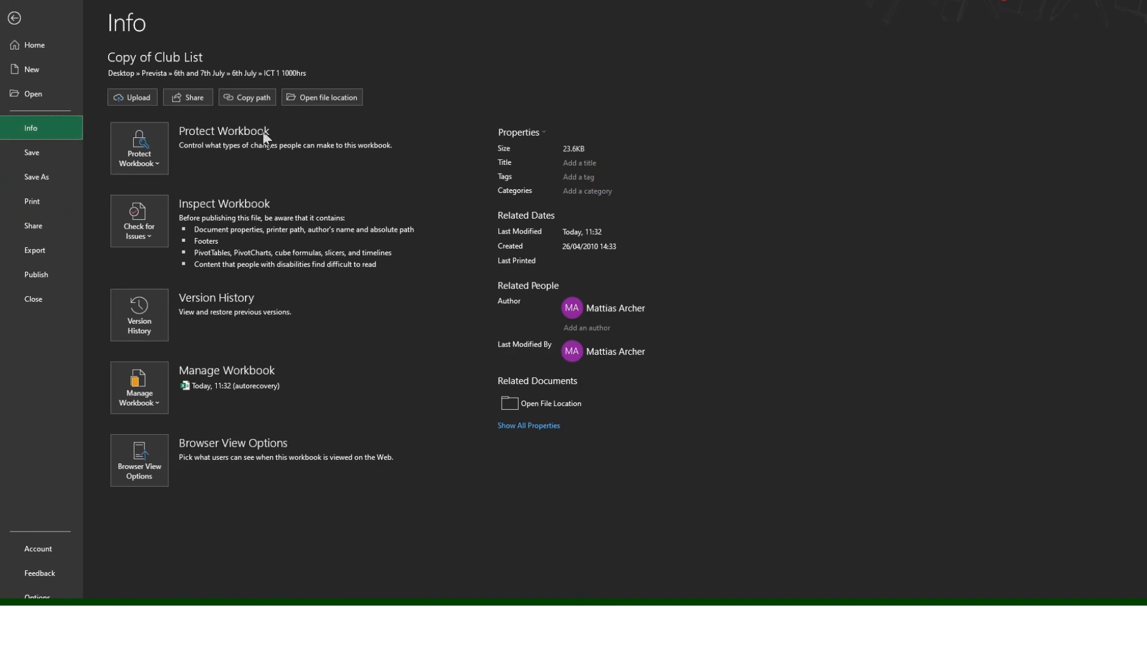
{"action": "left_click", "coordinate": [143, 152]}
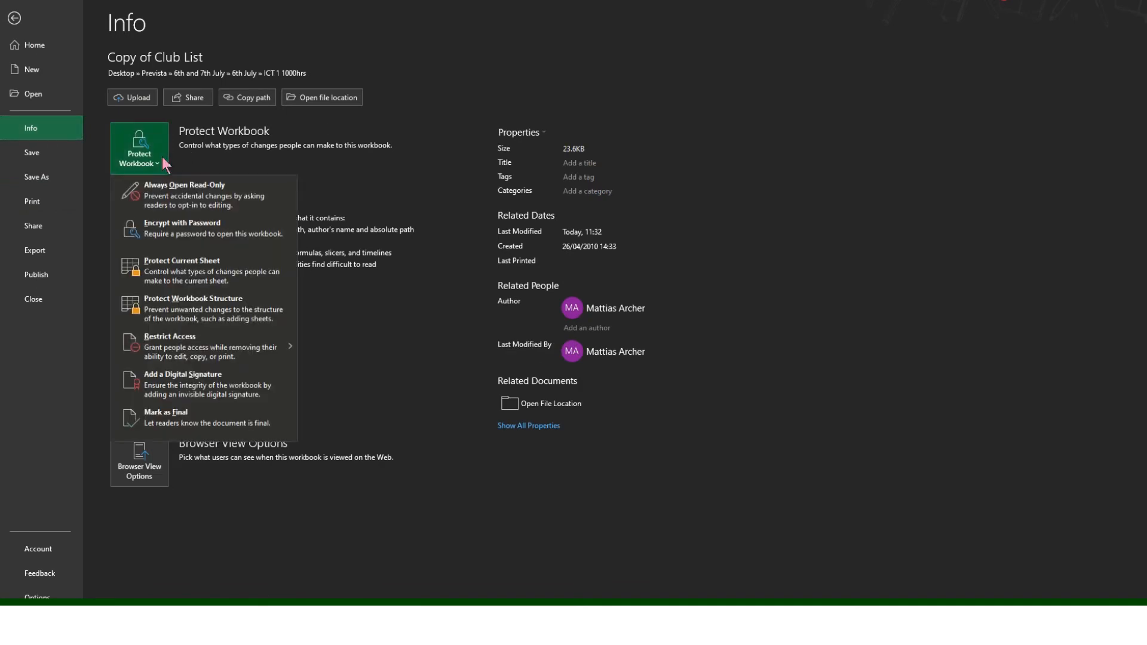
{"action": "left_click", "coordinate": [170, 234]}
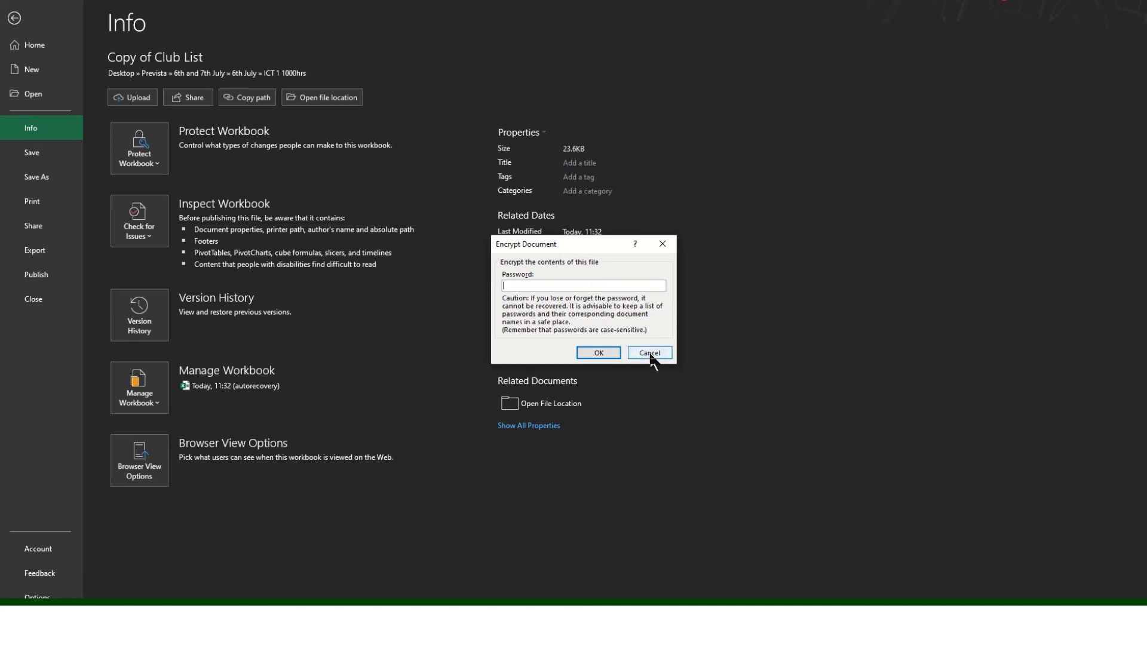
Launch Snip & Sketch from Start and type a password into Excel's Encrypt Document dialog
{"action": "key", "text": "super"}
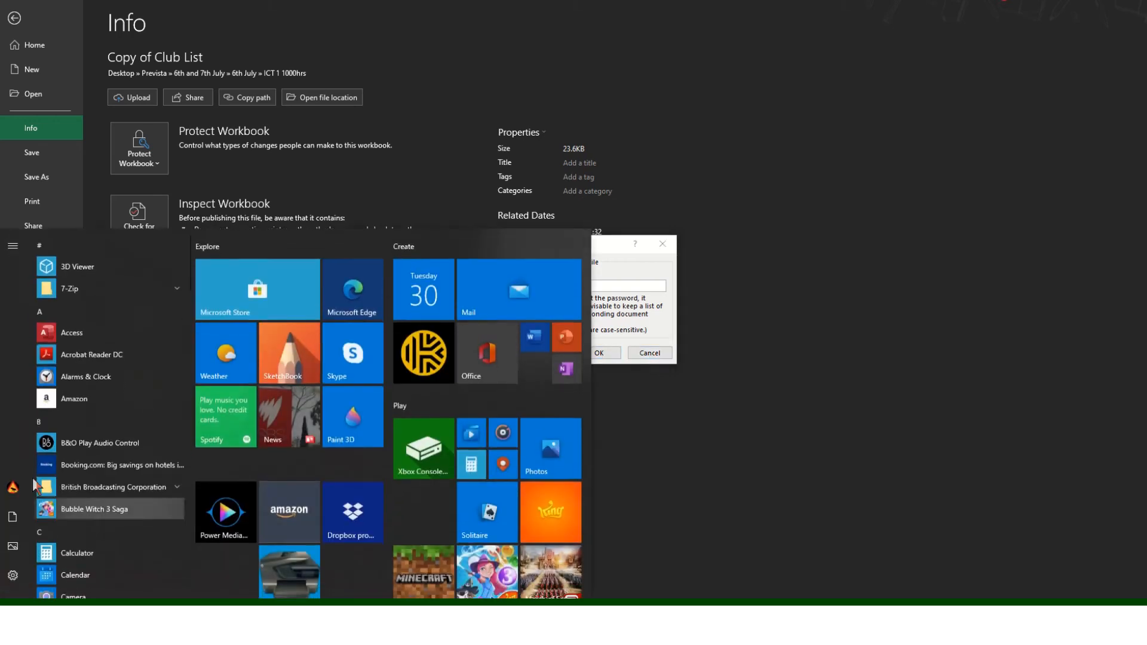
{"action": "scroll", "coordinate": [131, 510], "scroll_direction": "down", "scroll_amount": 3}
{"action": "scroll", "coordinate": [132, 510], "scroll_direction": "down", "scroll_amount": 5}
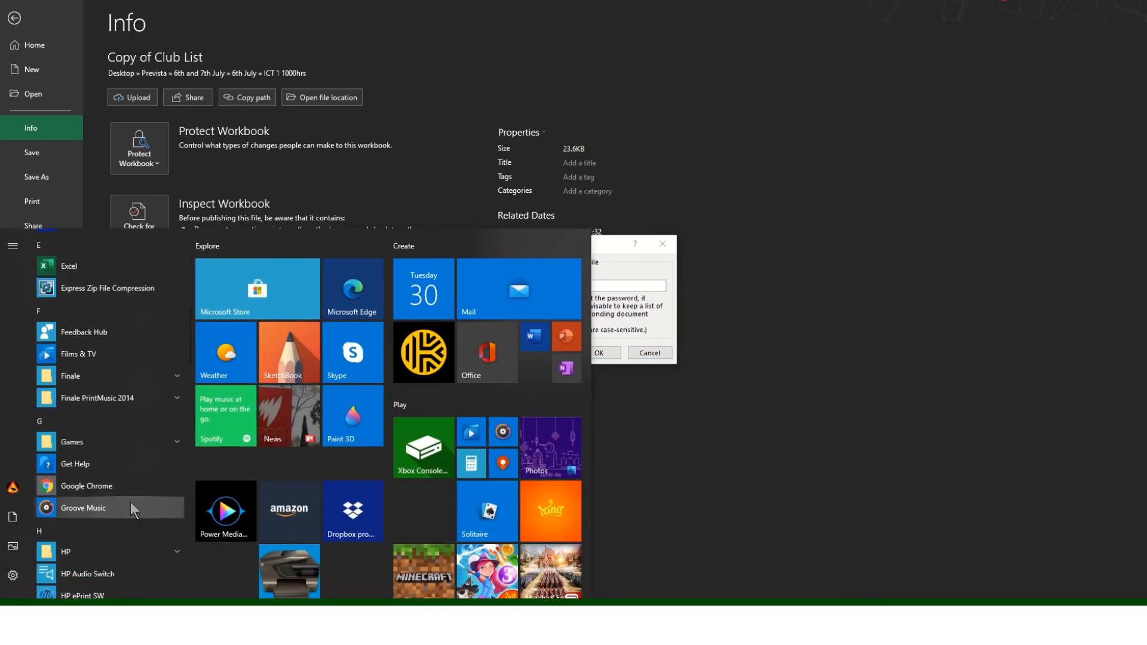
{"action": "scroll", "coordinate": [132, 502], "scroll_direction": "down", "scroll_amount": 10}
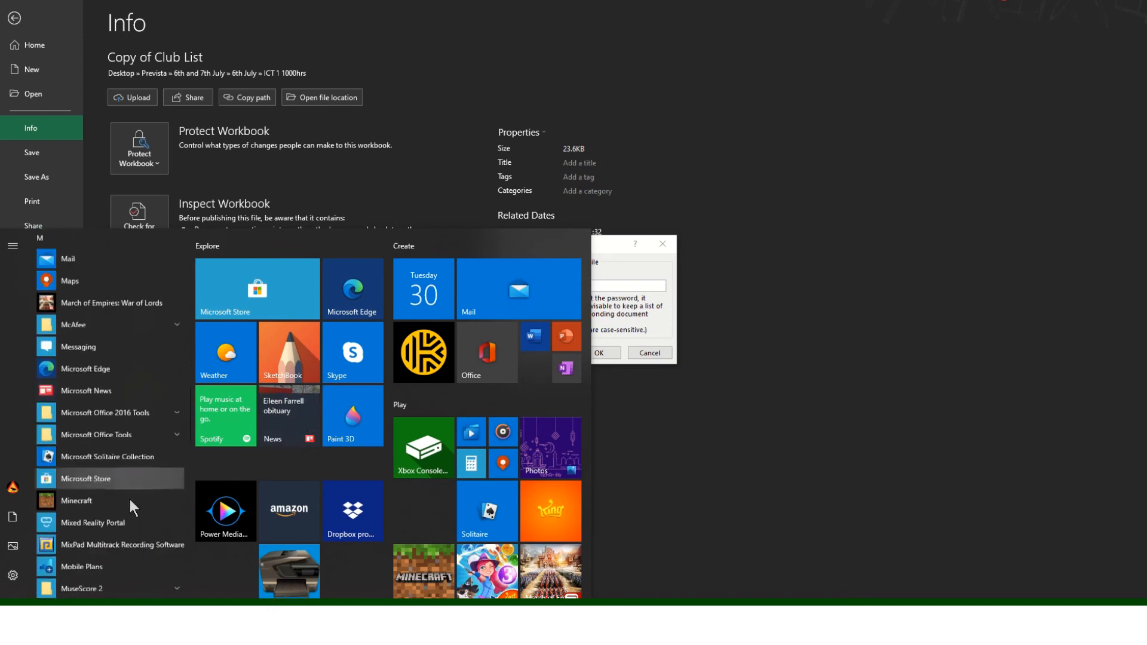
{"action": "scroll", "coordinate": [131, 499], "scroll_direction": "down", "scroll_amount": 8}
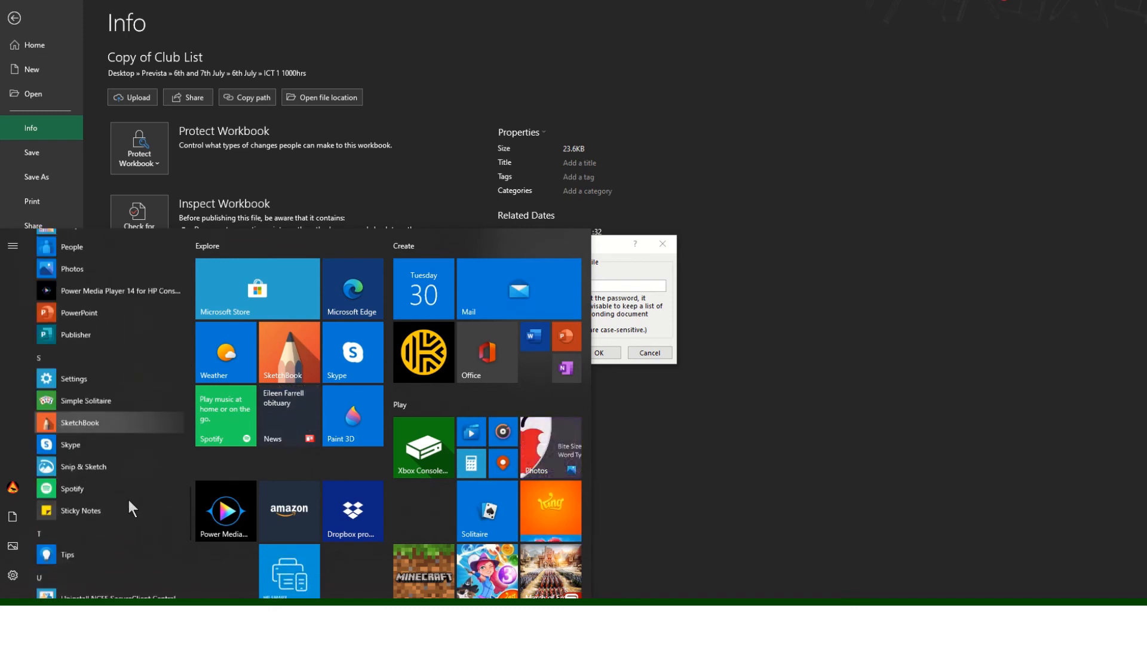
{"action": "left_click", "coordinate": [100, 451]}
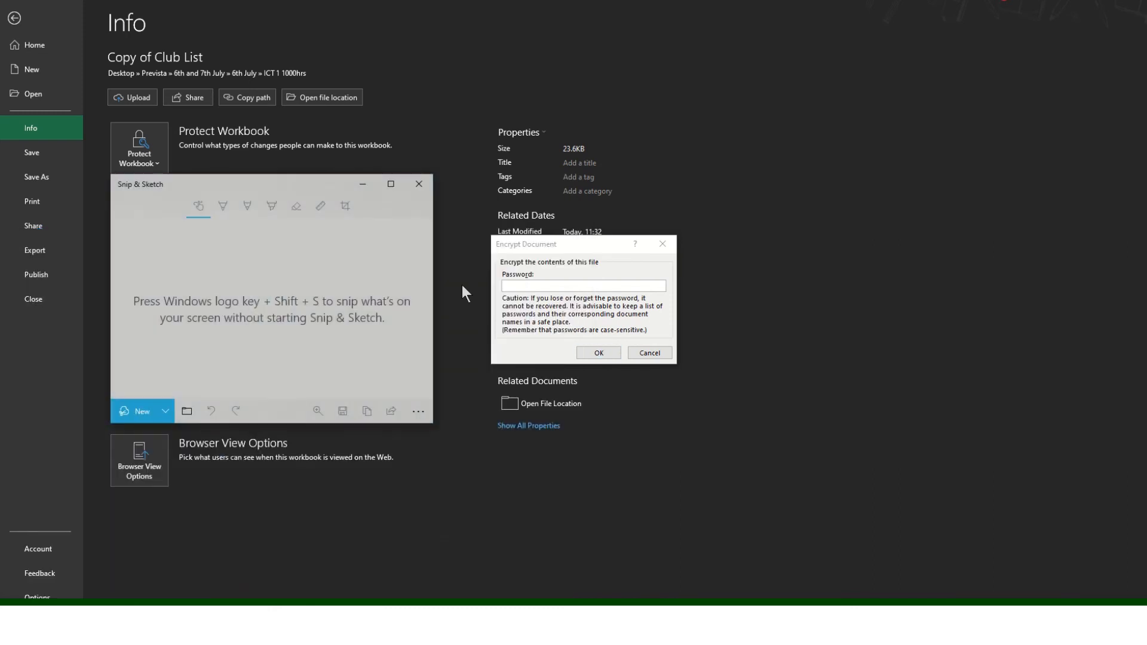
{"action": "left_click", "coordinate": [509, 285]}
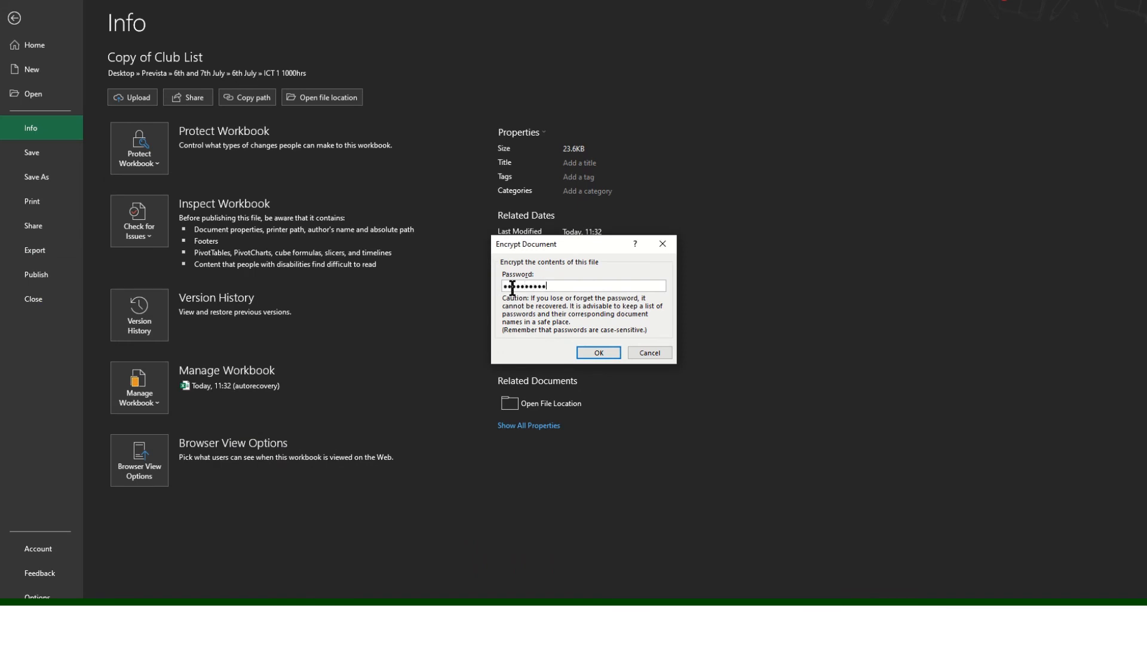
{"action": "type", "text": "***"}
Snip the Info page together with the password-filled encryption dialog
{"action": "key", "text": "alt+Tab"}
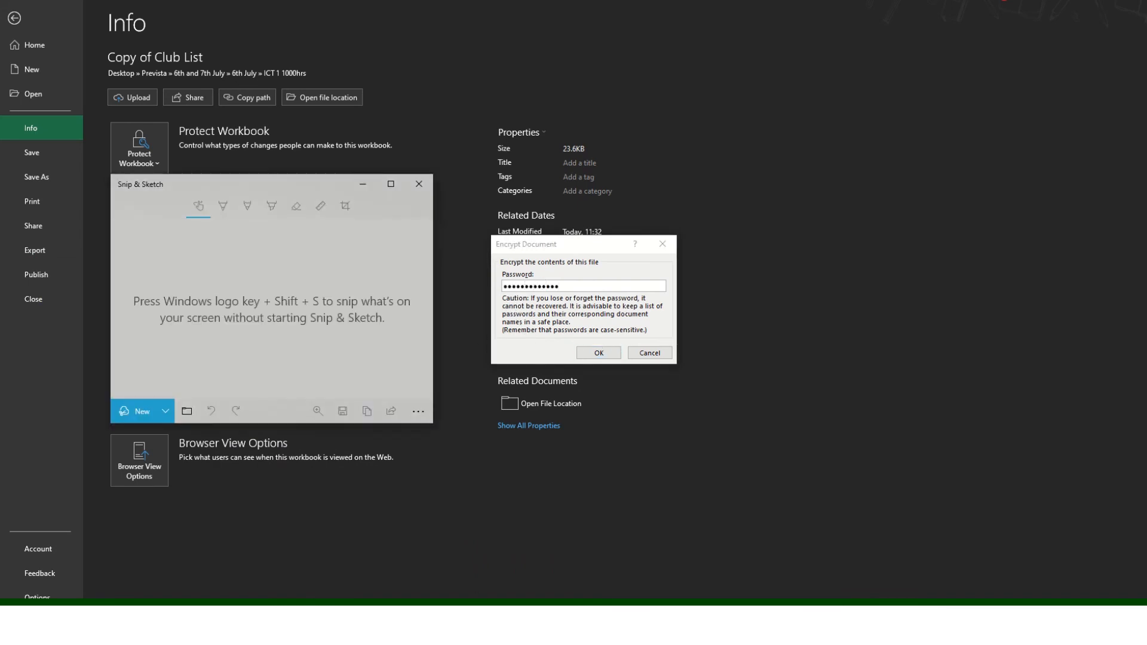
{"action": "left_click", "coordinate": [133, 410]}
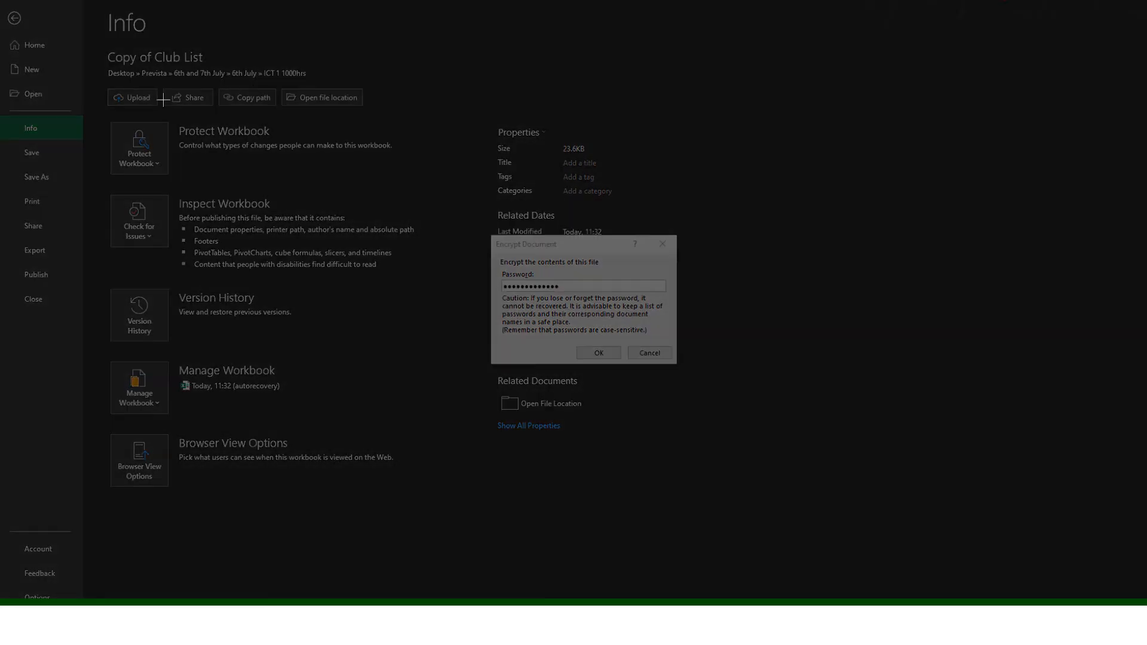
{"action": "mouse_move", "coordinate": [308, 97]}
{"action": "left_mouse_down"}
{"action": "mouse_move", "coordinate": [570, 460]}
{"action": "mouse_move", "coordinate": [765, 476]}
{"action": "left_mouse_up"}
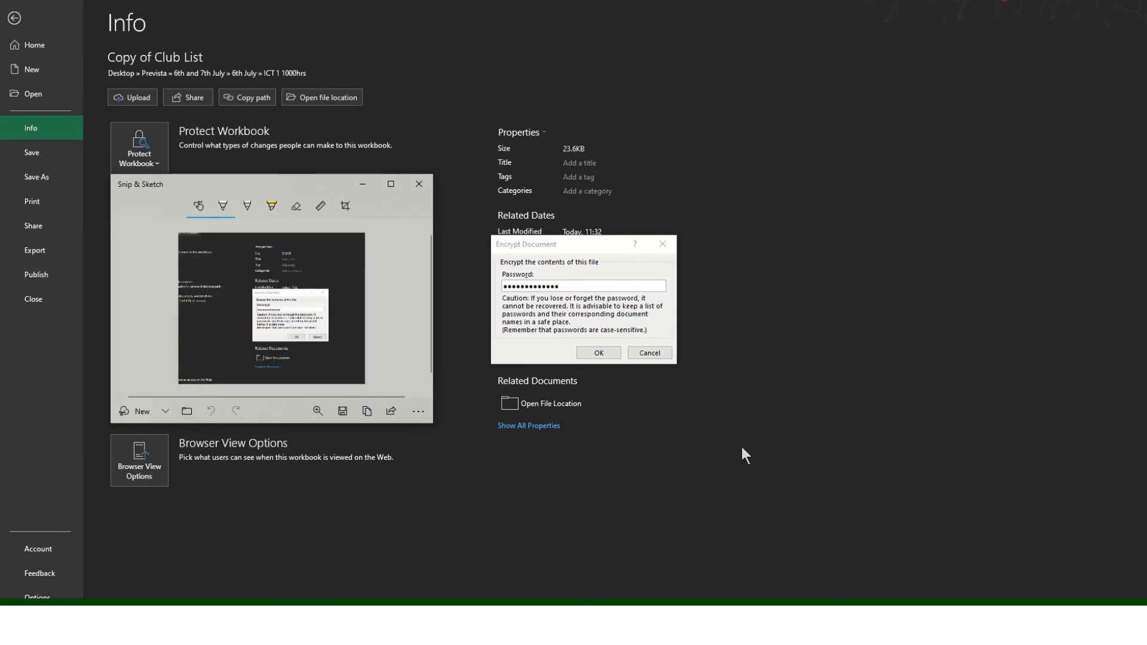
Cancel the encryption and return to the worksheet, selecting cell A25
{"action": "key", "text": "alt+Tab"}
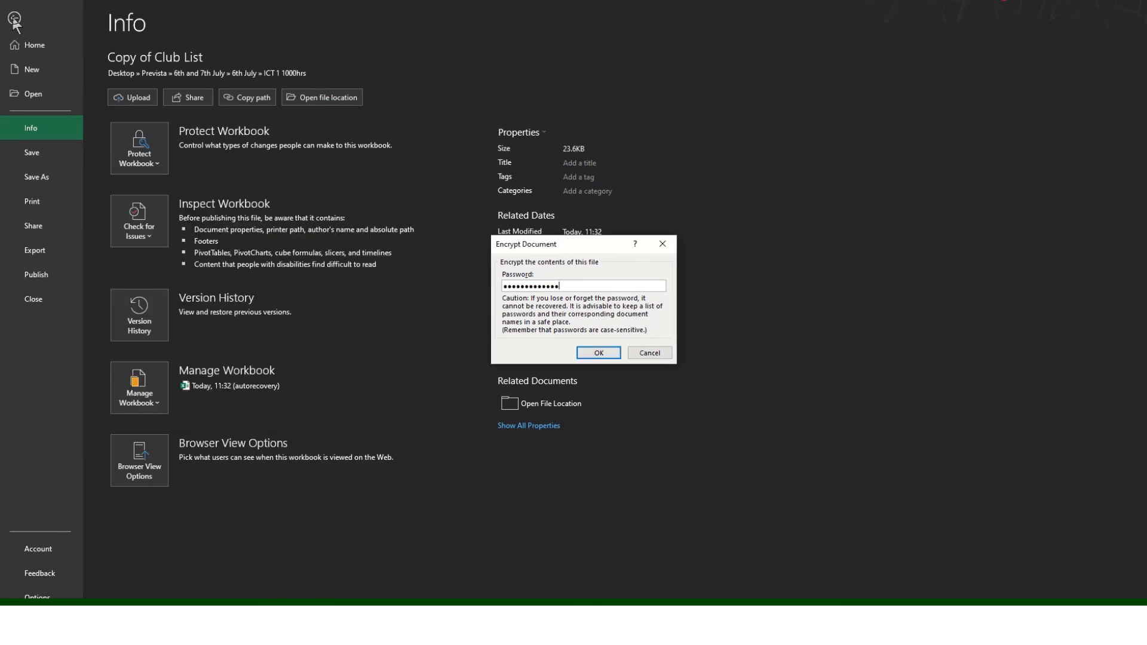
{"action": "left_click", "coordinate": [650, 352]}
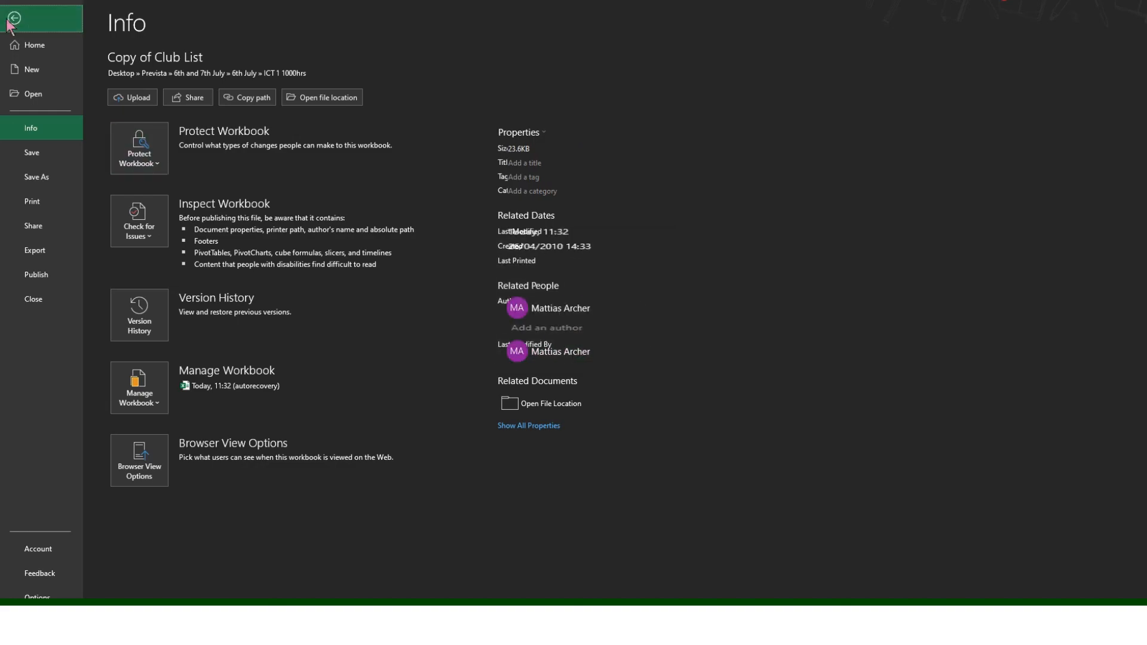
{"action": "left_click", "coordinate": [15, 19]}
{"action": "left_click", "coordinate": [212, 525]}
{"action": "left_click", "coordinate": [59, 446]}
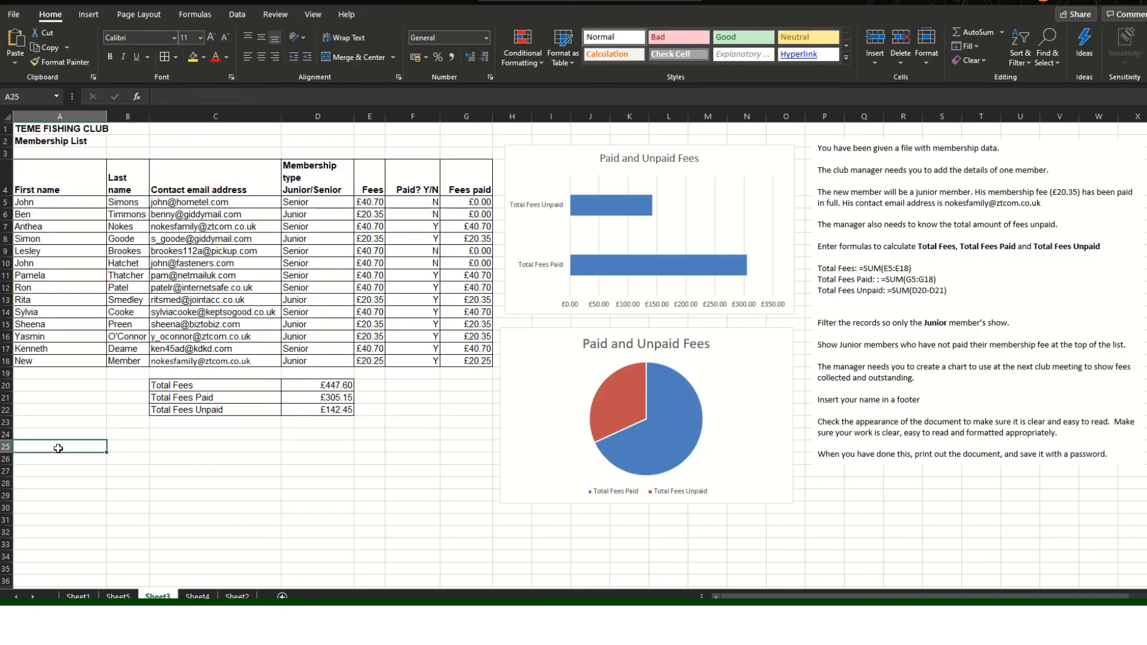
Paste the Encrypt Document screenshot into the sheet at cell A26
{"action": "right_click", "coordinate": [70, 450]}
{"action": "key", "text": "Escape"}
{"action": "left_click", "coordinate": [70, 456]}
{"action": "right_click", "coordinate": [69, 446]}
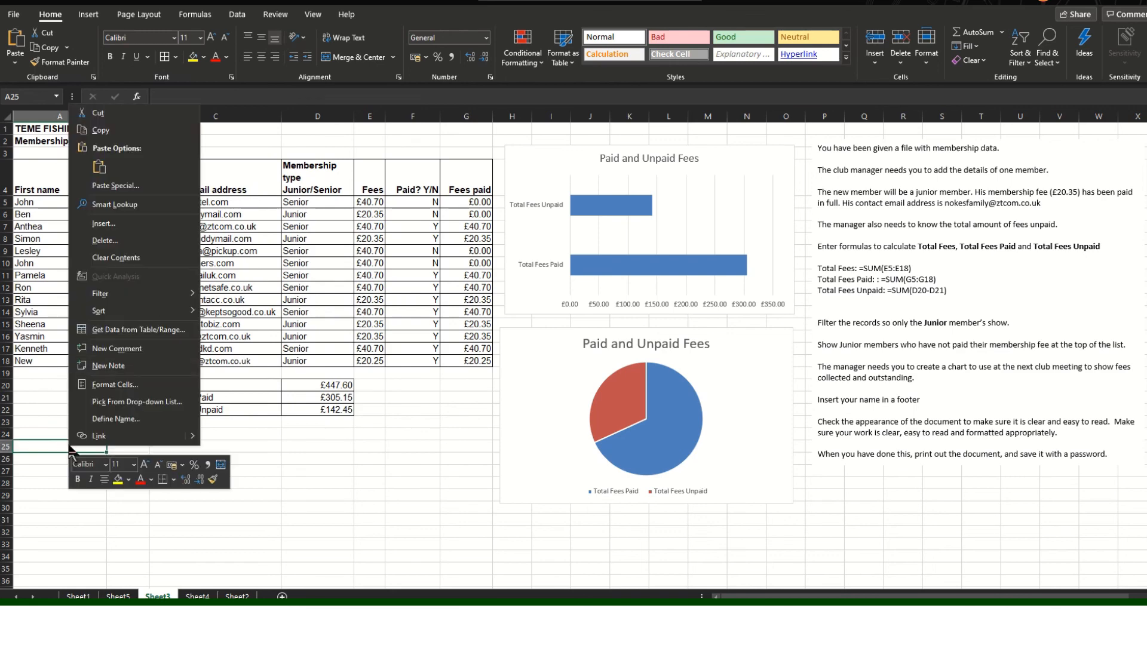
{"action": "left_click", "coordinate": [80, 170]}
Shrink the pasted screenshot and position it under the totals table
{"action": "left_click_drag", "start_coordinate": [302, 505], "coordinate": [329, 493]}
{"action": "scroll", "coordinate": [378, 474], "scroll_direction": "down", "scroll_amount": 6}
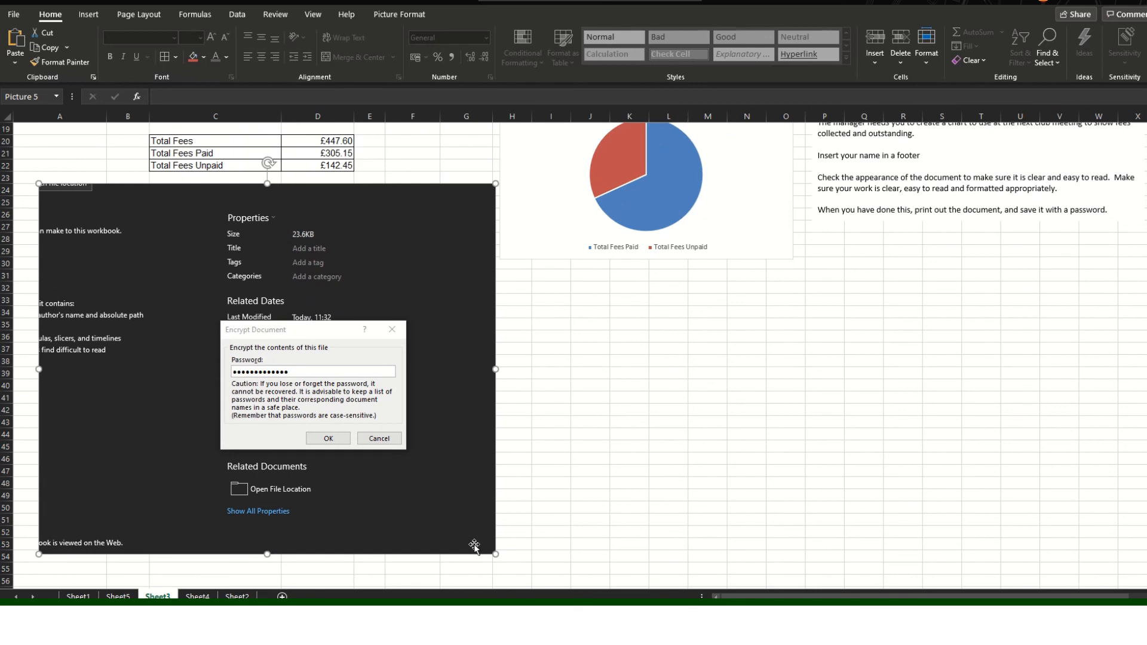
{"action": "left_click_drag", "start_coordinate": [495, 555], "coordinate": [320, 411]}
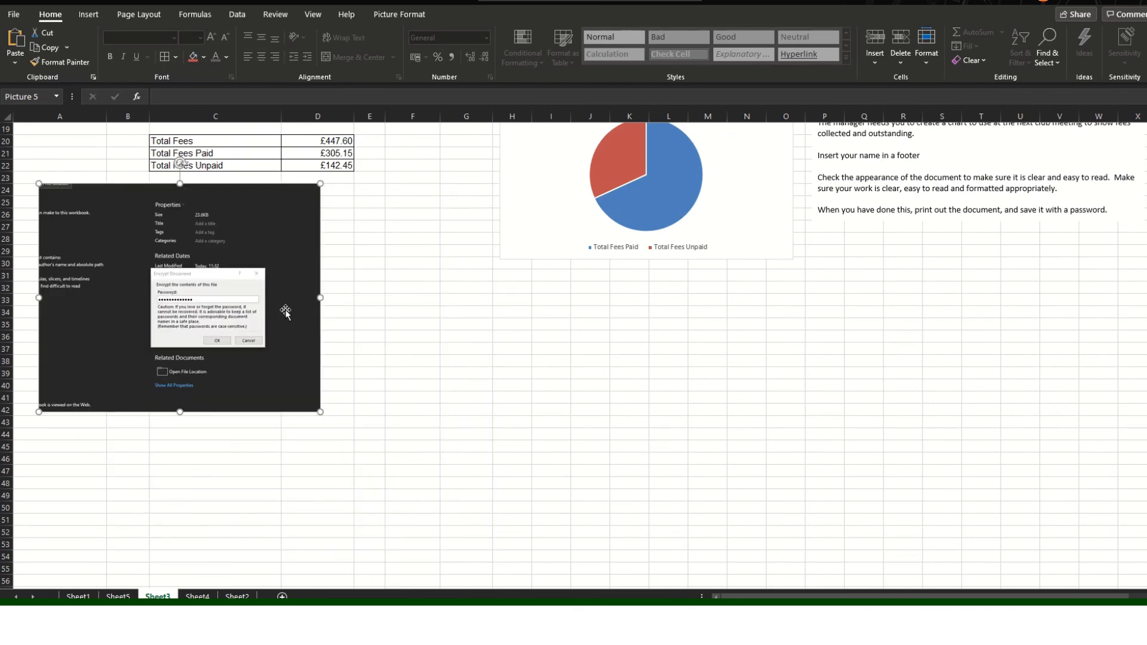
{"action": "left_click_drag", "start_coordinate": [287, 235], "coordinate": [375, 239]}
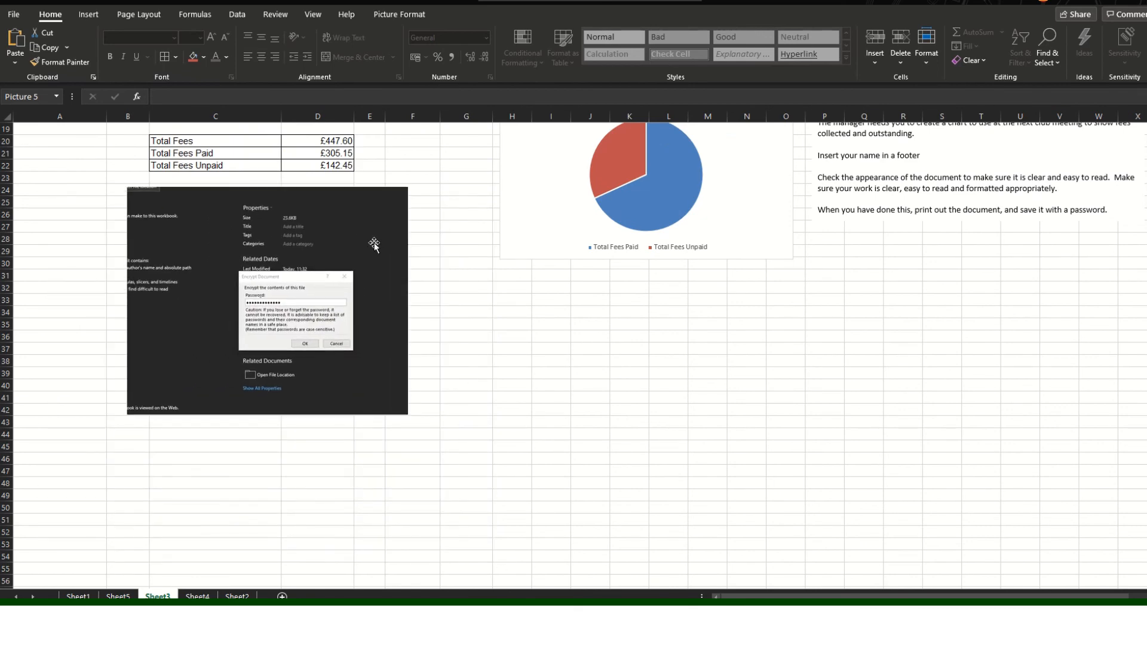
{"action": "scroll", "coordinate": [487, 423], "scroll_direction": "up", "scroll_amount": 4}
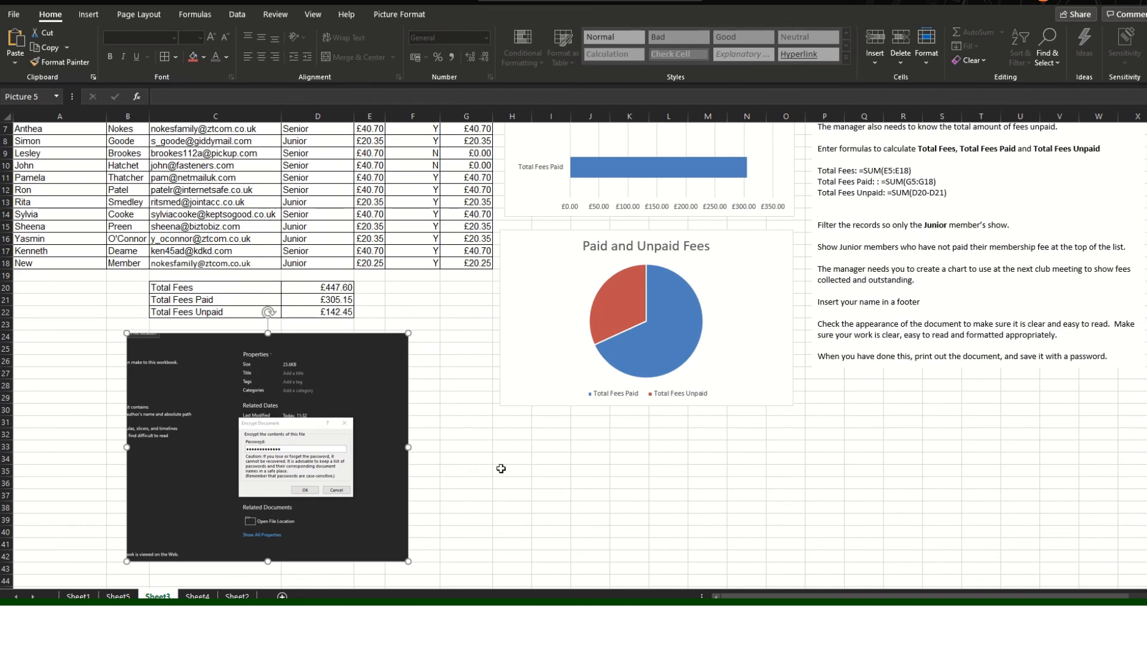